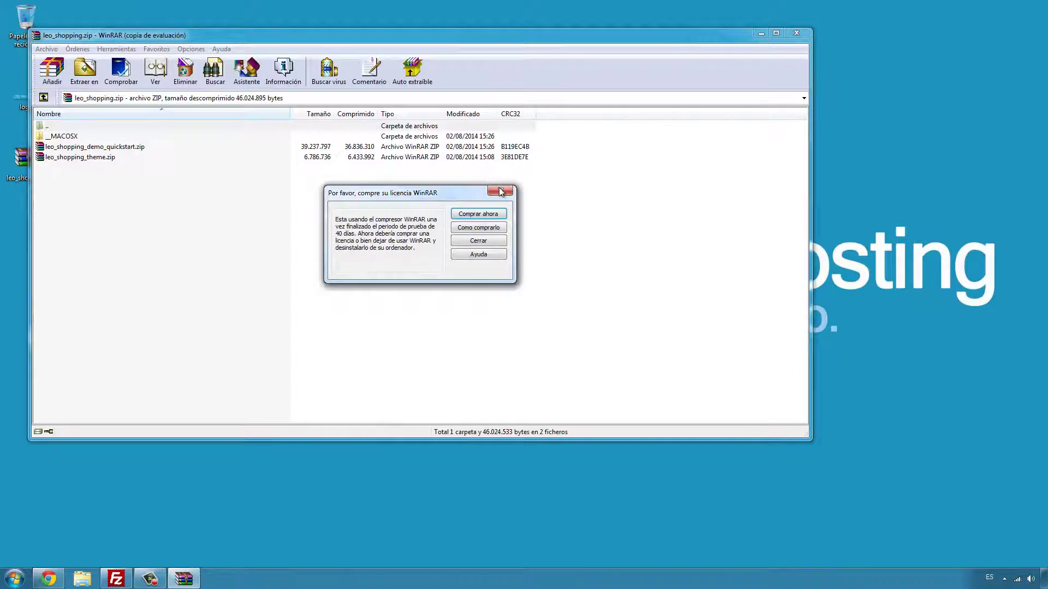
Dismiss the licence reminder, examine the demo quickstart and theme packages in leo_shopping.zip against the online demo, and close the archive.
{"action": "left_click", "coordinate": [478, 241]}
{"action": "left_click_drag", "start_coordinate": [180, 37], "coordinate": [256, 31]}
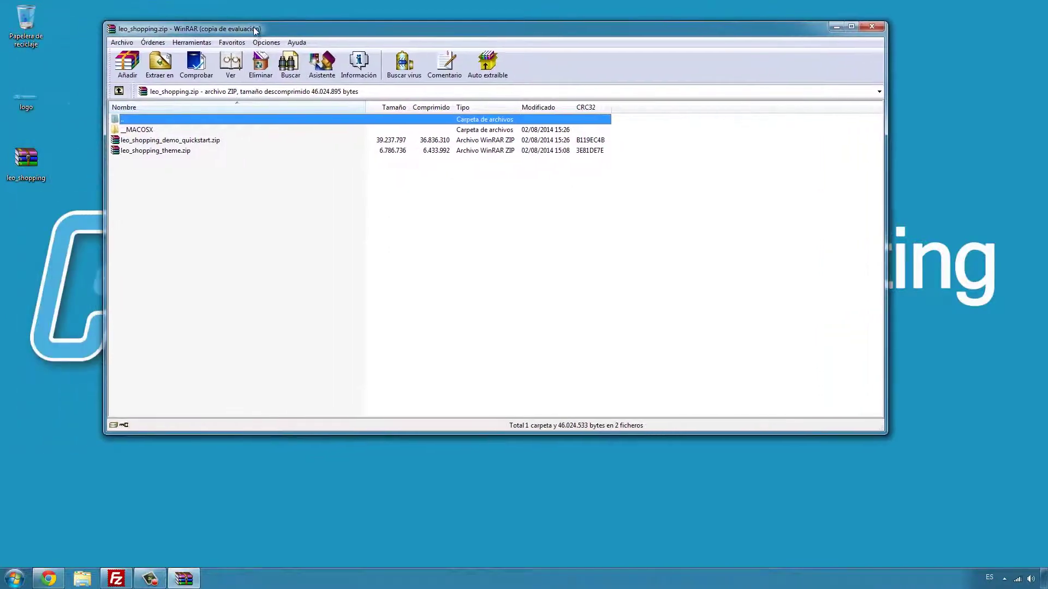
{"action": "left_click", "coordinate": [171, 141]}
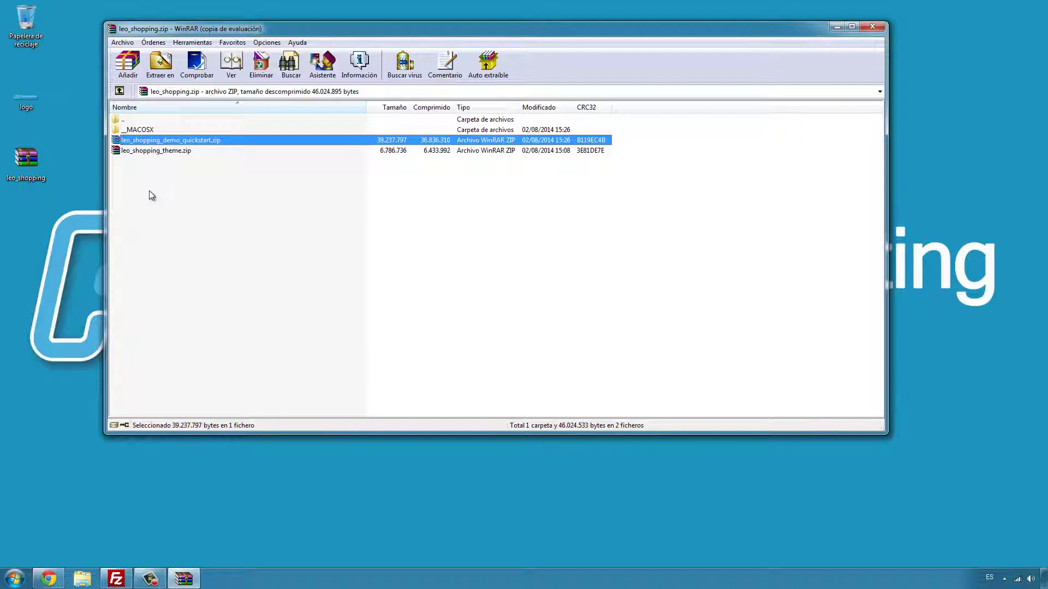
{"action": "left_click", "coordinate": [48, 578]}
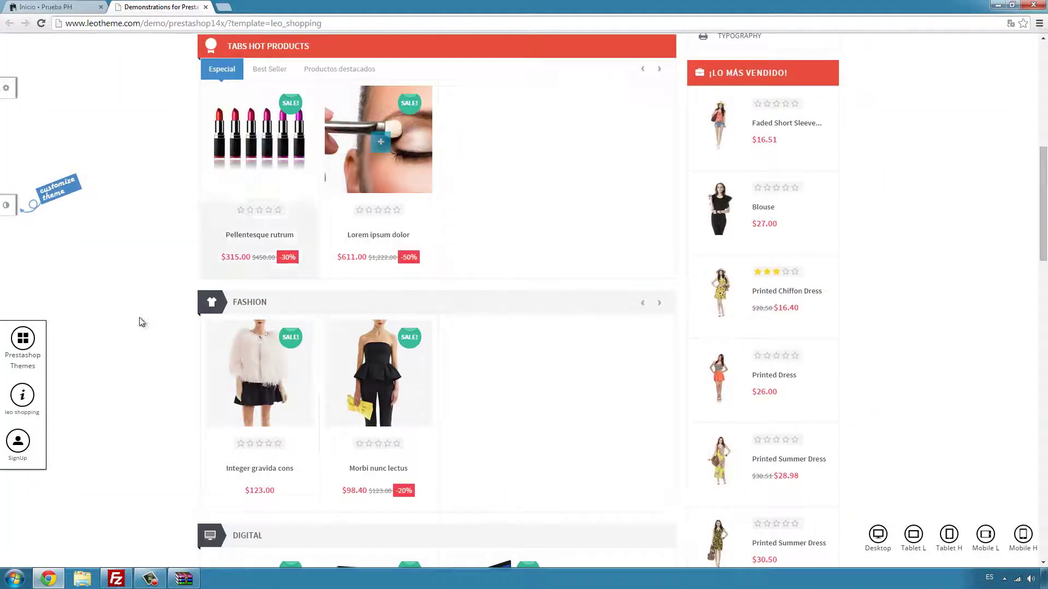
{"action": "scroll", "coordinate": [119, 342], "scroll_direction": "up", "scroll_amount": 9}
{"action": "left_click", "coordinate": [56, 582]}
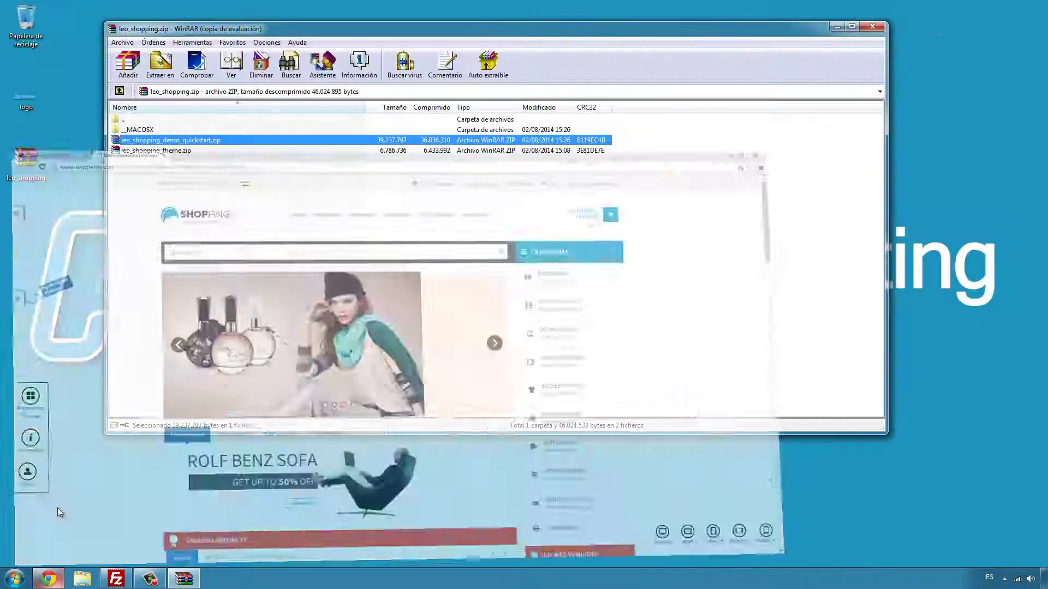
{"action": "left_click", "coordinate": [157, 152]}
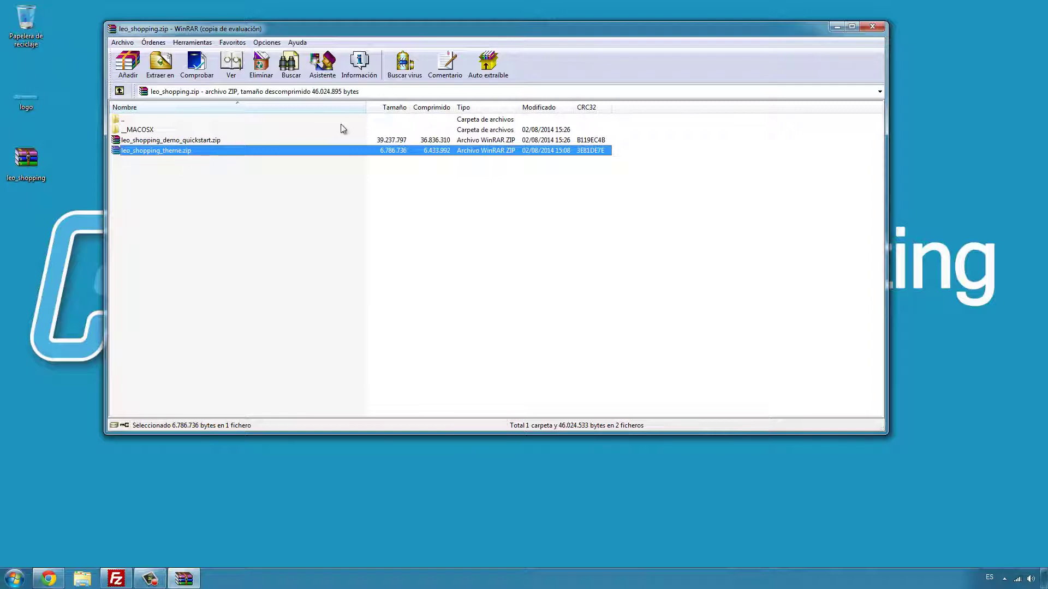
{"action": "left_click", "coordinate": [872, 26]}
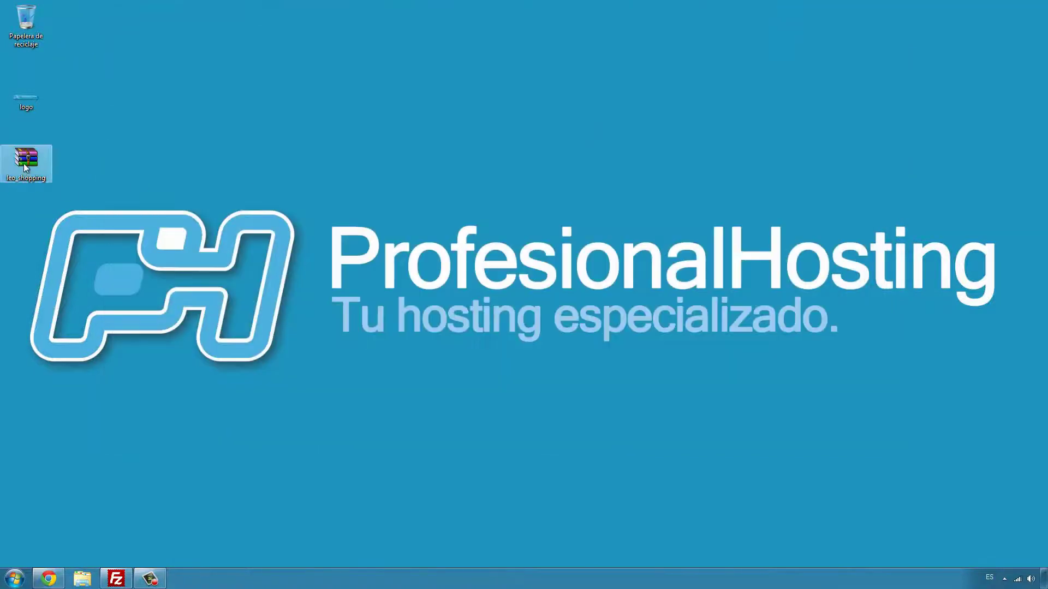
Extract the contents of the leo_shopping archive directly onto the desktop.
{"action": "right_click", "coordinate": [25, 161]}
{"action": "left_click", "coordinate": [75, 193]}
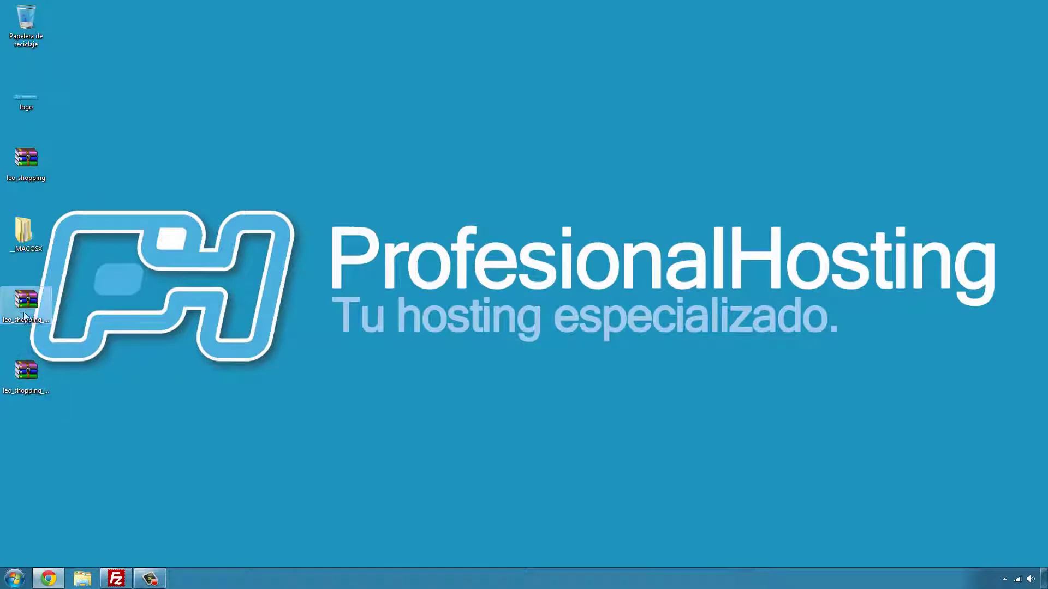
{"action": "left_click", "coordinate": [30, 309]}
{"action": "left_click", "coordinate": [33, 389]}
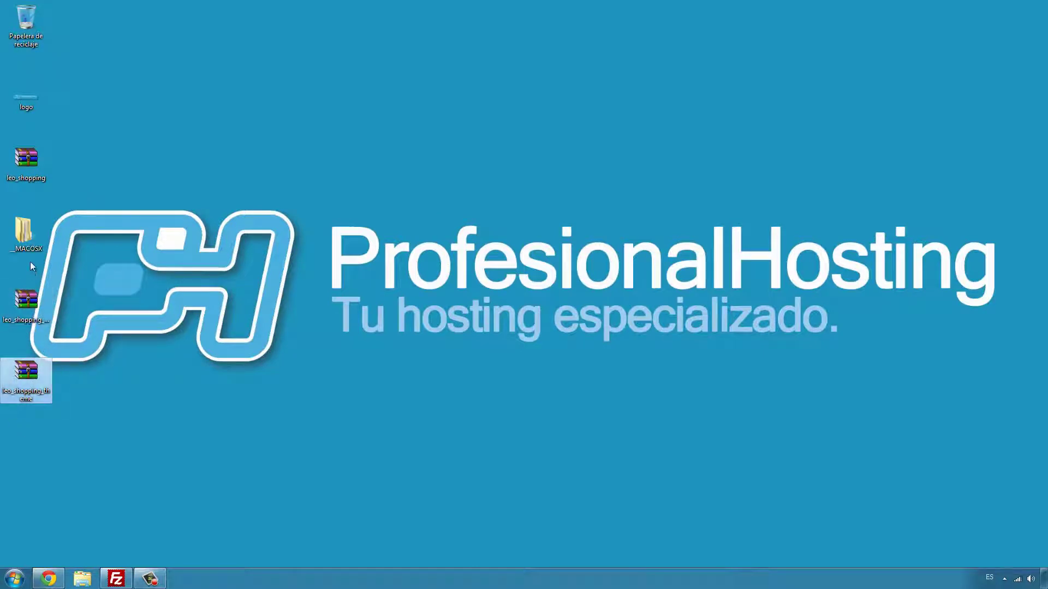
Switch to Chrome and open the add-theme import page from the Temas preferences in the PrestaShop back office.
{"action": "left_click", "coordinate": [48, 580]}
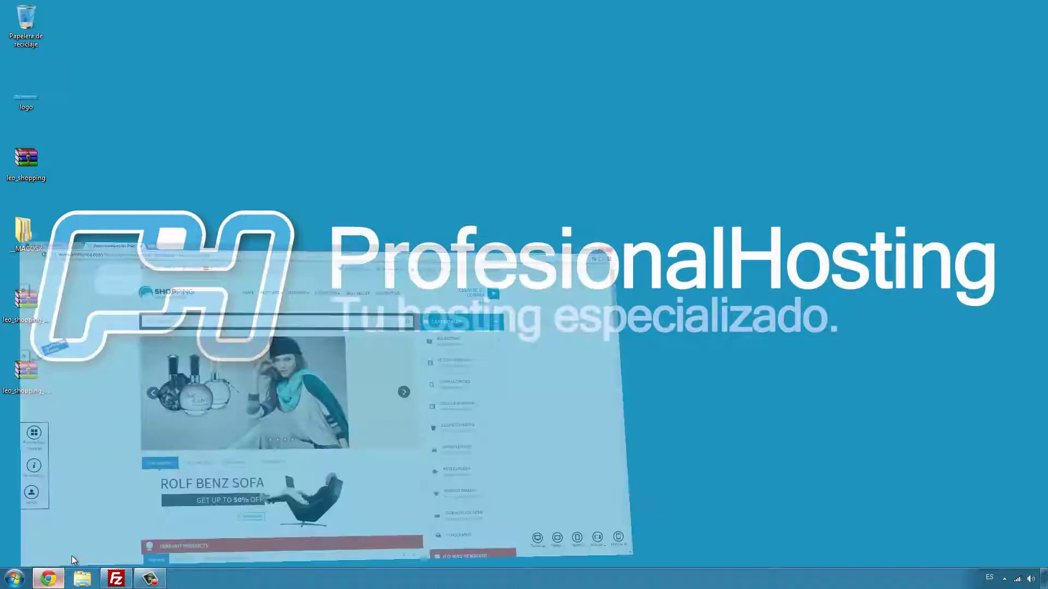
{"action": "left_click", "coordinate": [63, 6]}
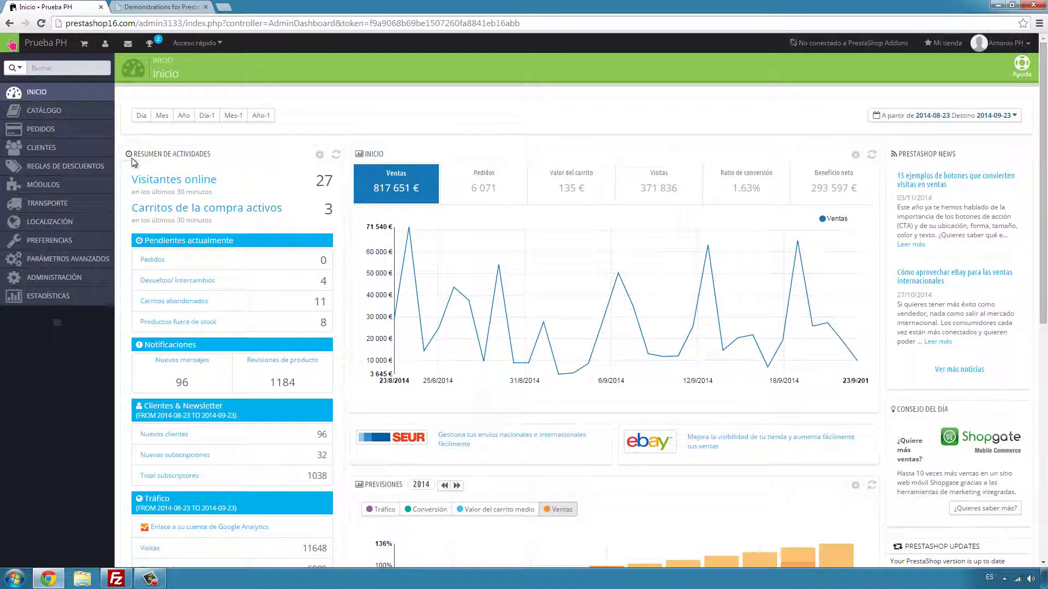
{"action": "mouse_move", "coordinate": [65, 243]}
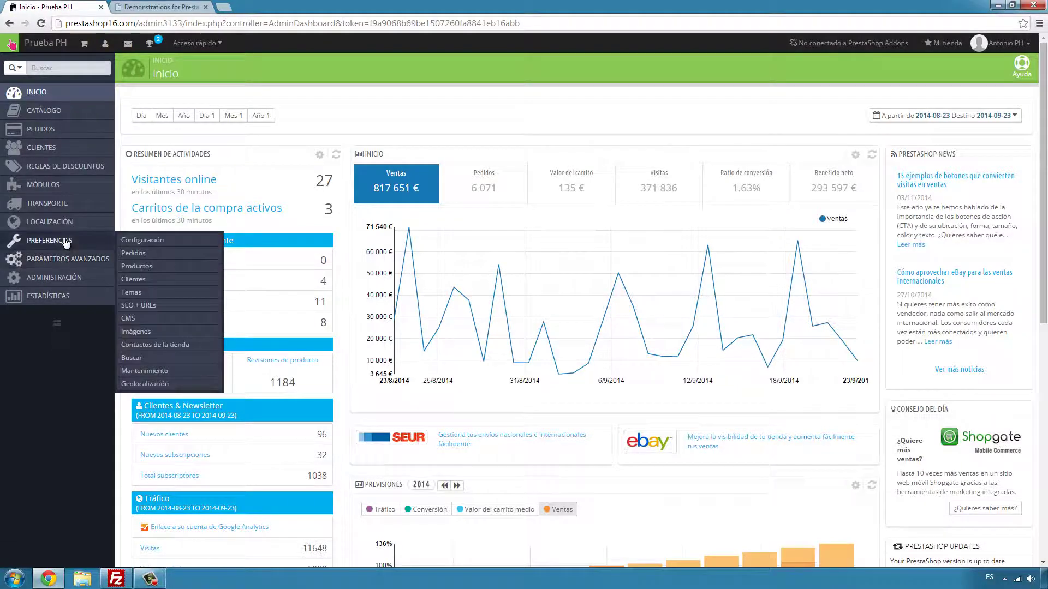
{"action": "left_click", "coordinate": [147, 292]}
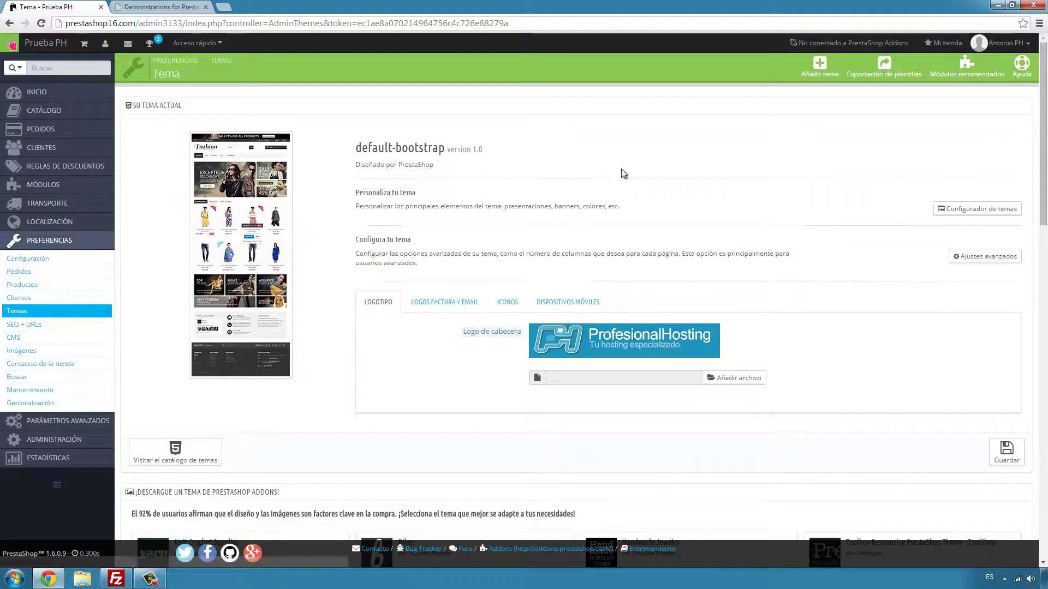
{"action": "left_click", "coordinate": [826, 77]}
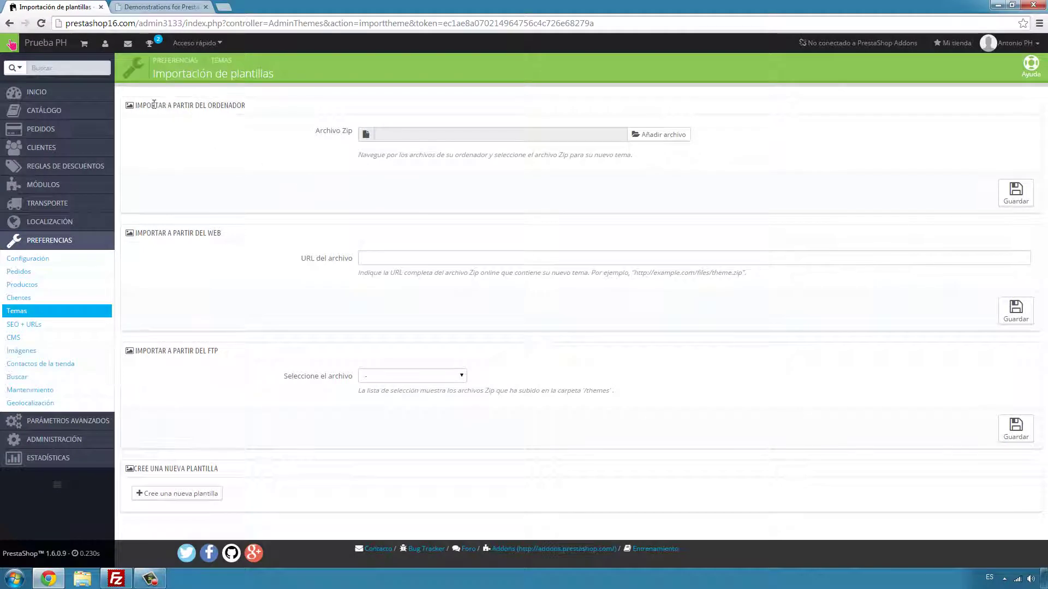
{"action": "left_click_drag", "start_coordinate": [154, 104], "coordinate": [255, 110]}
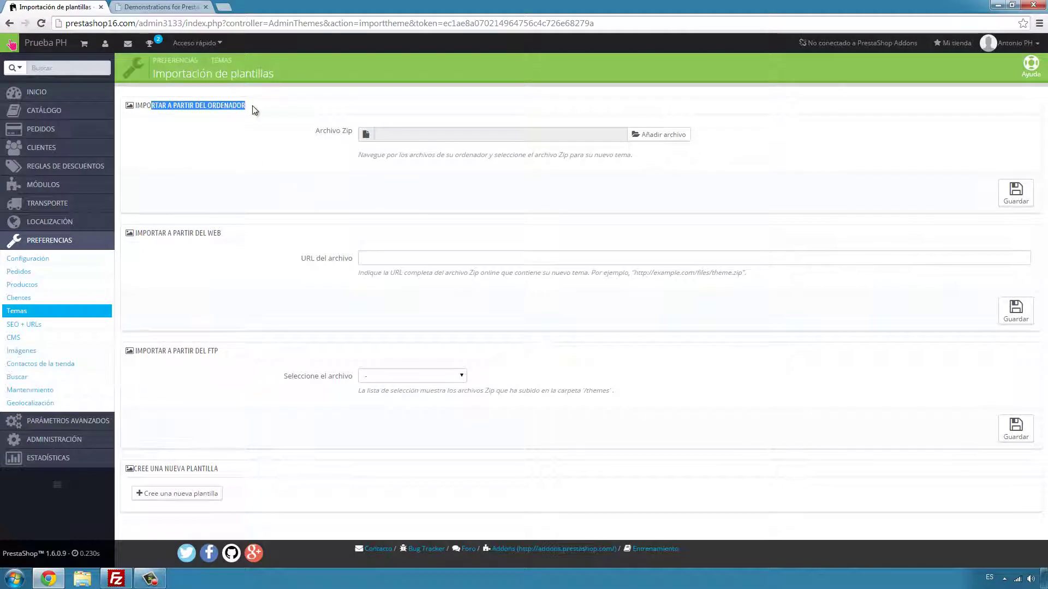
{"action": "left_click", "coordinate": [255, 110]}
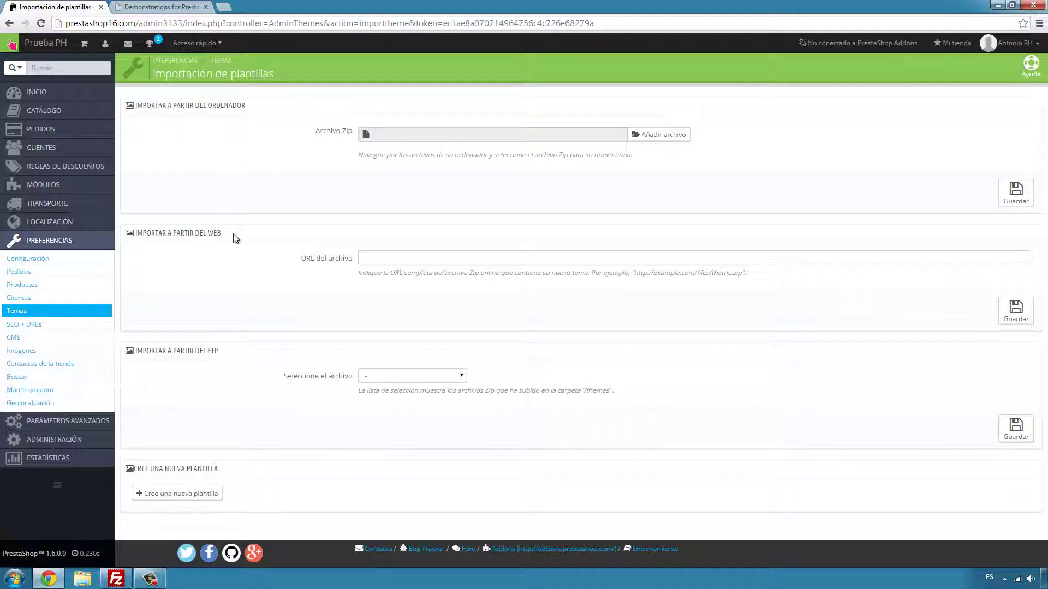
{"action": "left_click", "coordinate": [391, 257]}
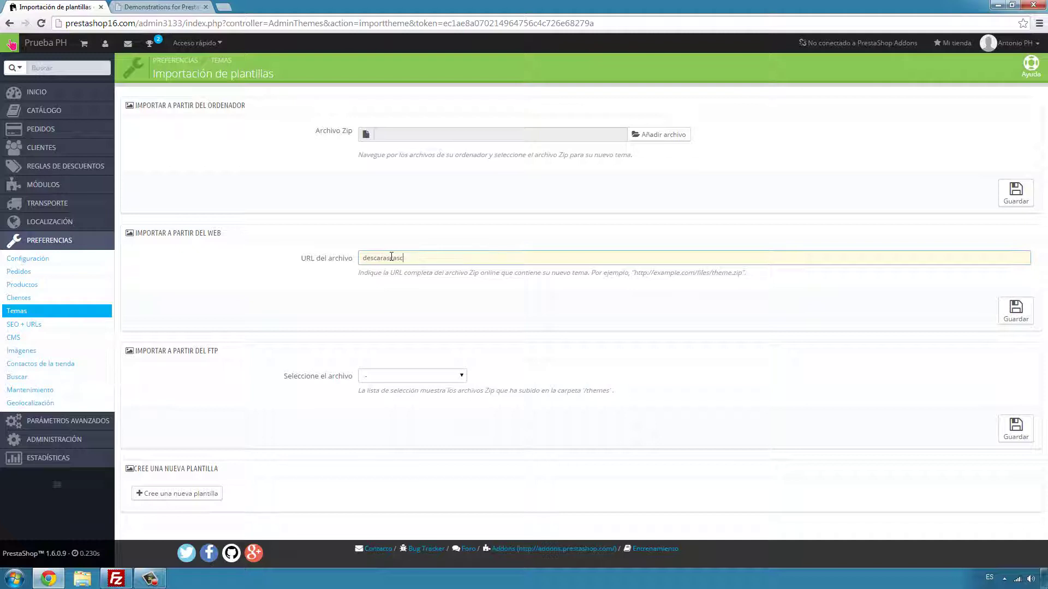
{"action": "type", "text": "descarasasc.com/"}
{"action": "key", "text": "BackSpace"}
{"action": "key", "text": "BackSpace"}
{"action": "key", "text": "BackSpace"}
{"action": "key", "text": "BackSpace"}
{"action": "key", "text": "BackSpace"}
{"action": "key", "text": "BackSpace"}
{"action": "key", "text": "BackSpace"}
{"action": "key", "text": "BackSpace"}
{"action": "key", "text": "BackSpace"}
{"action": "key", "text": "BackSpace"}
{"action": "key", "text": "BackSpace"}
{"action": "key", "text": "BackSpace"}
{"action": "key", "text": "BackSpace"}
{"action": "key", "text": "BackSpace"}
{"action": "key", "text": "BackSpace"}
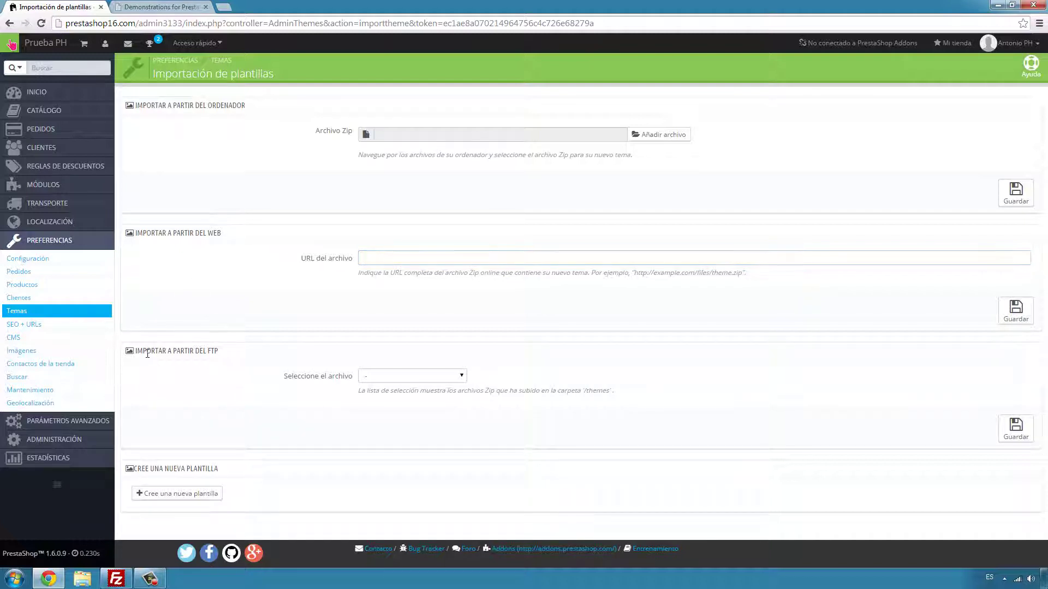
Review the FTP import section's themes folder note, then switch to FileZilla and open the remote /httpdocs/themes folder.
{"action": "double_click", "coordinate": [147, 353]}
{"action": "left_click", "coordinate": [191, 349]}
{"action": "double_click", "coordinate": [191, 350]}
{"action": "double_click", "coordinate": [601, 391]}
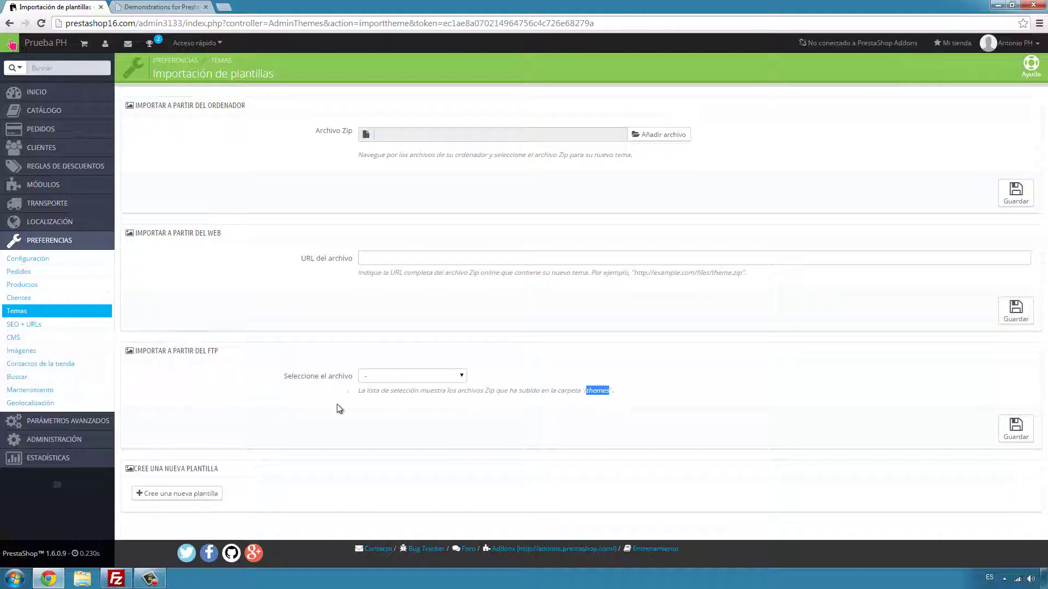
{"action": "left_click", "coordinate": [127, 577]}
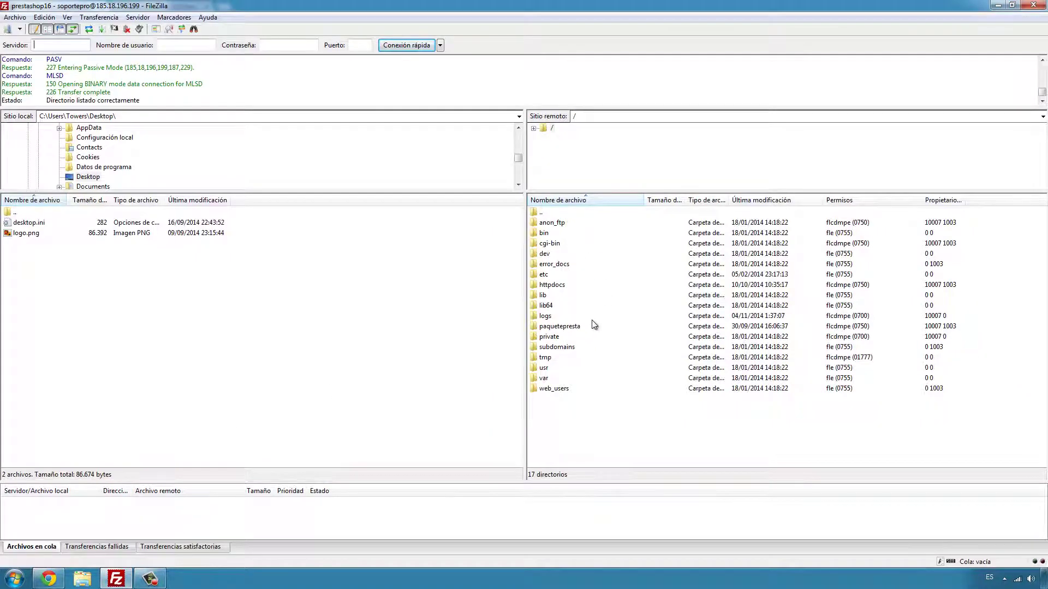
{"action": "double_click", "coordinate": [555, 286]}
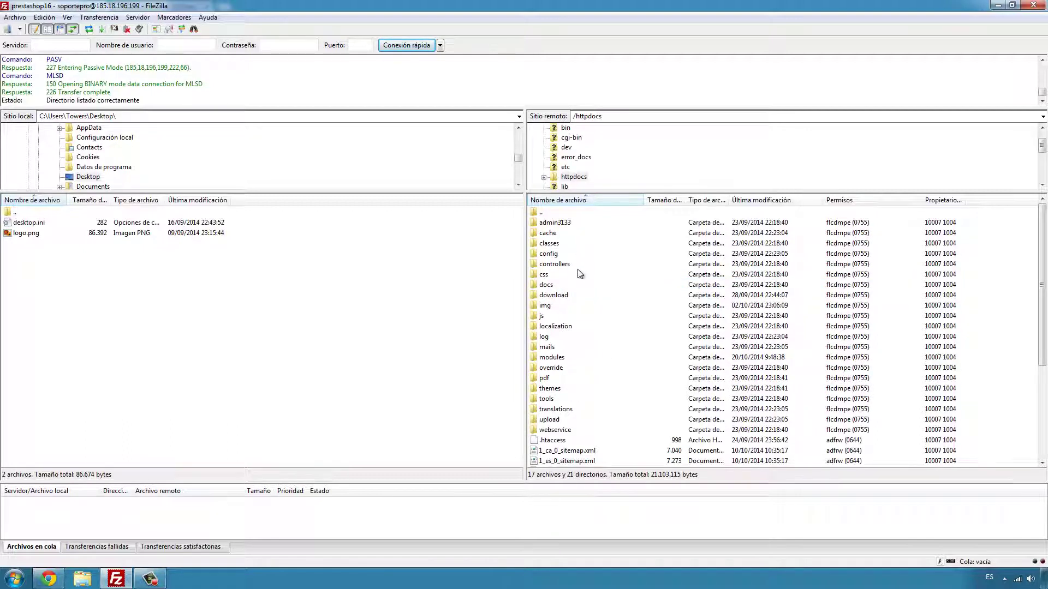
{"action": "double_click", "coordinate": [552, 389]}
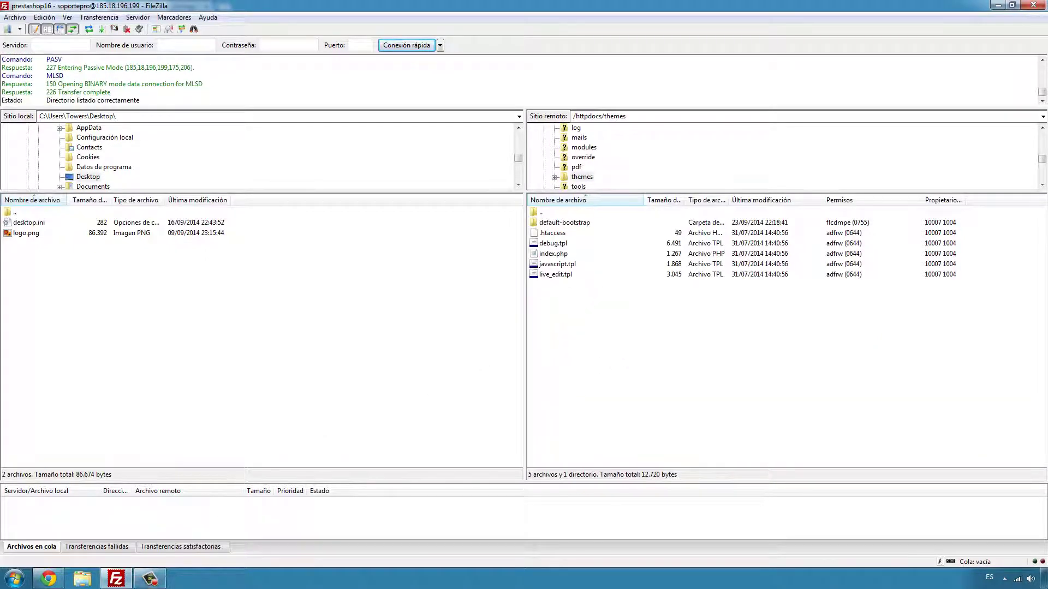
Switch back to Chrome and check the list of zip files selectable for the FTP import.
{"action": "left_click", "coordinate": [48, 578]}
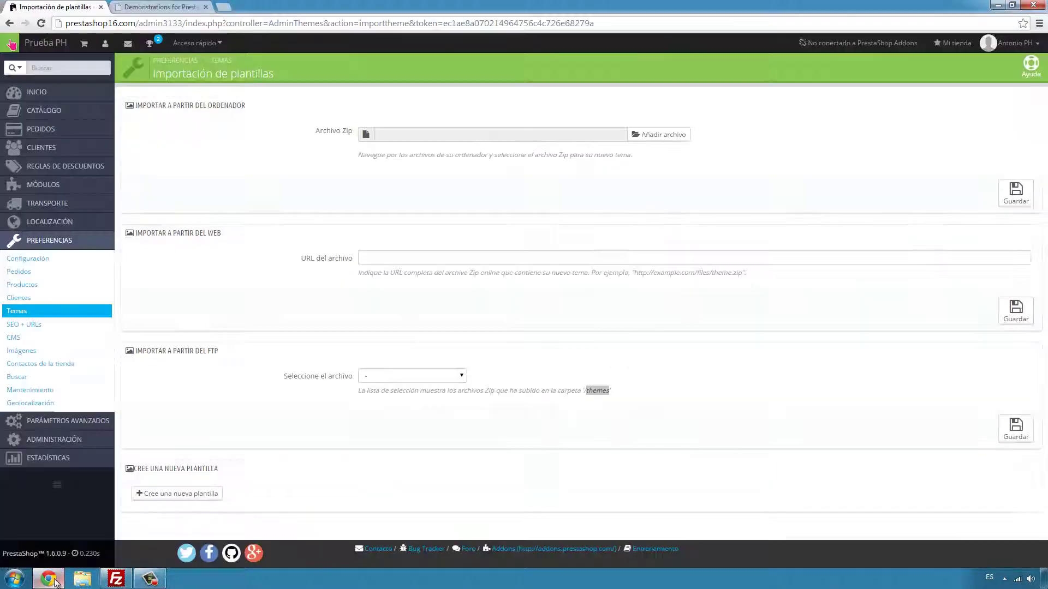
{"action": "left_click", "coordinate": [445, 374]}
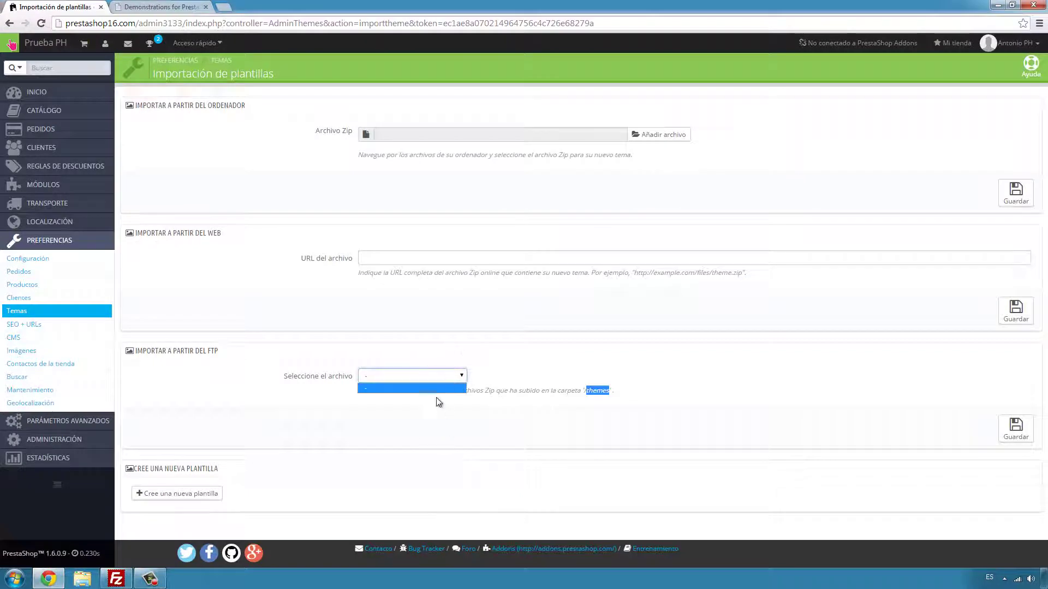
{"action": "left_click", "coordinate": [433, 433]}
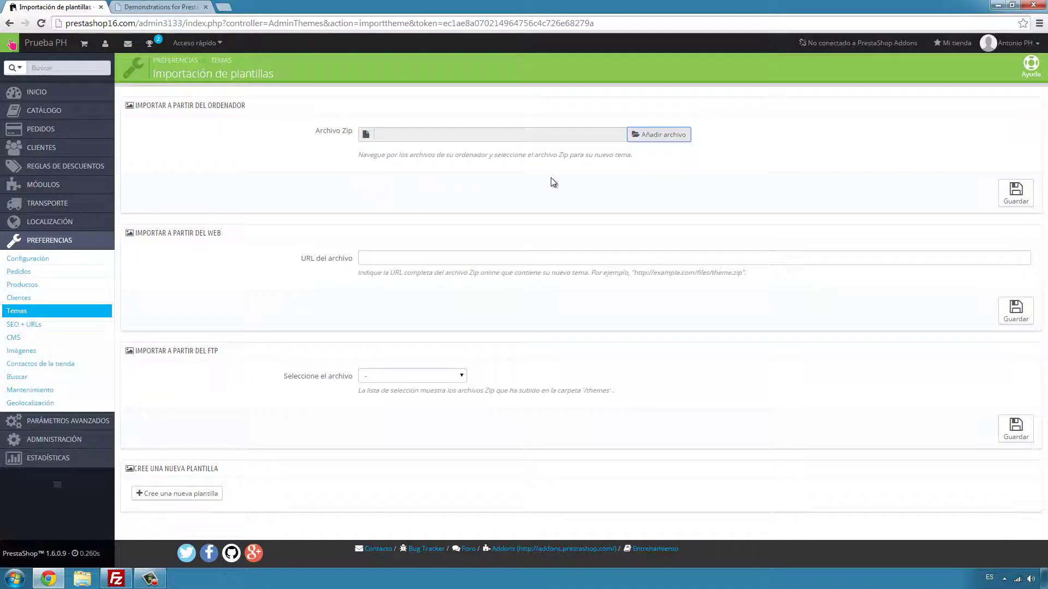
Try to import leo_shopping_theme.zip from the computer and review the resulting message.
{"action": "left_click", "coordinate": [638, 135]}
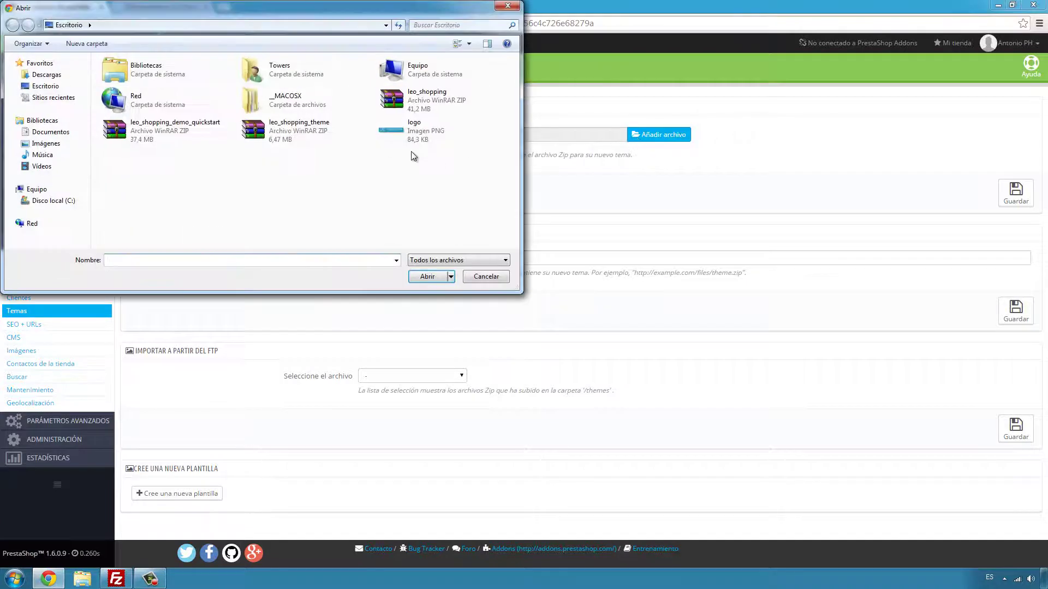
{"action": "double_click", "coordinate": [306, 131]}
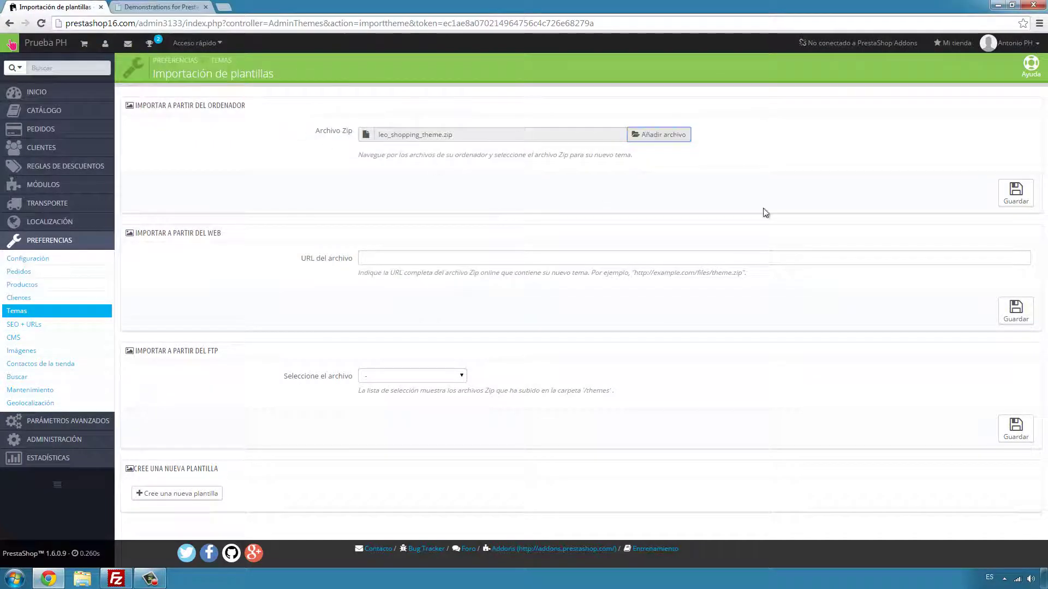
{"action": "left_click", "coordinate": [1031, 200]}
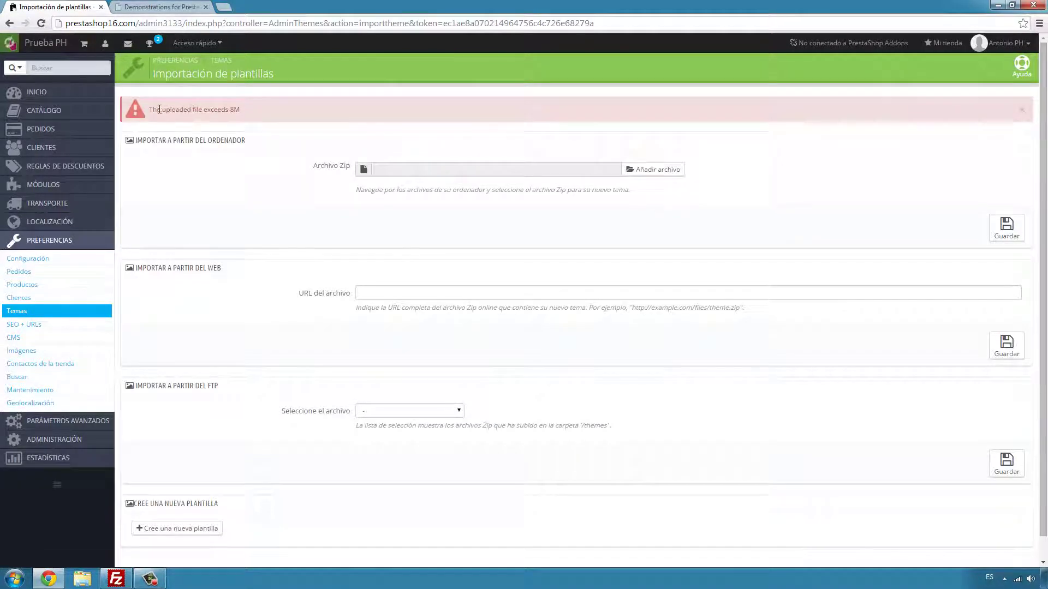
{"action": "left_click_drag", "start_coordinate": [159, 110], "coordinate": [240, 109]}
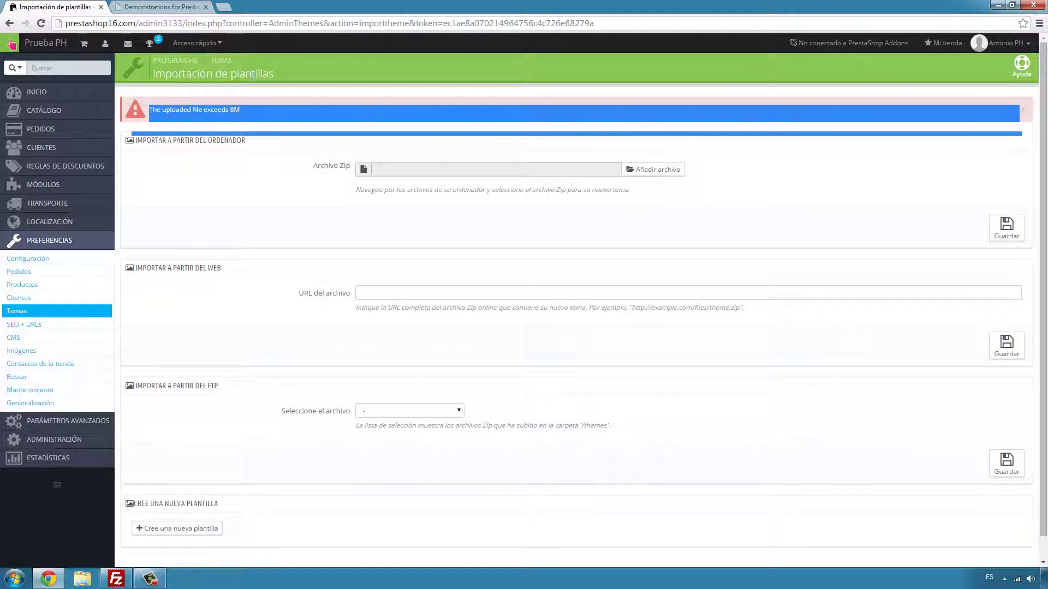
{"action": "double_click", "coordinate": [234, 109]}
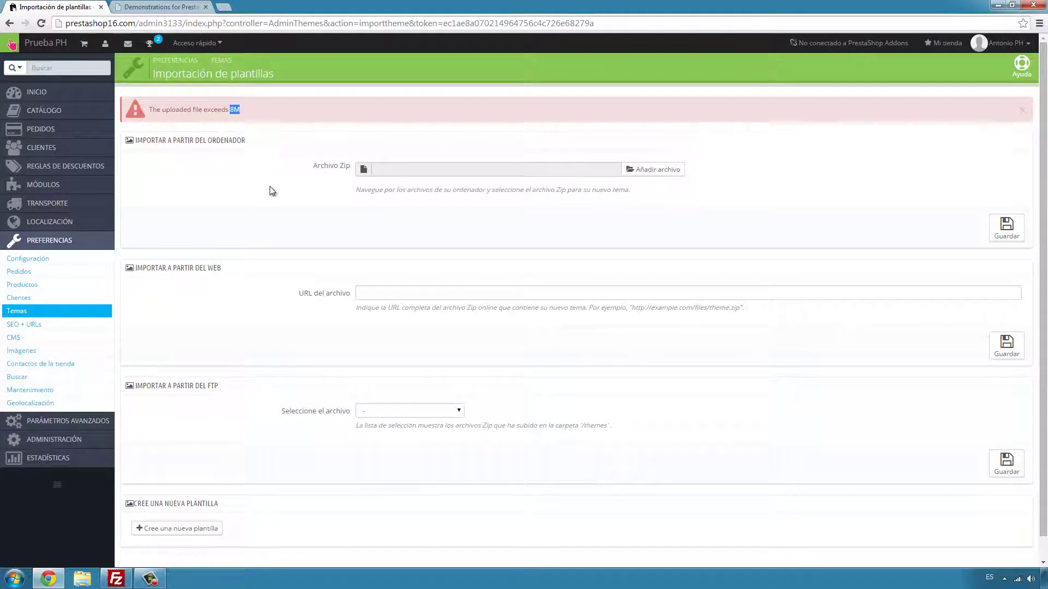
{"action": "scroll", "coordinate": [262, 218], "scroll_direction": "down", "scroll_amount": 1}
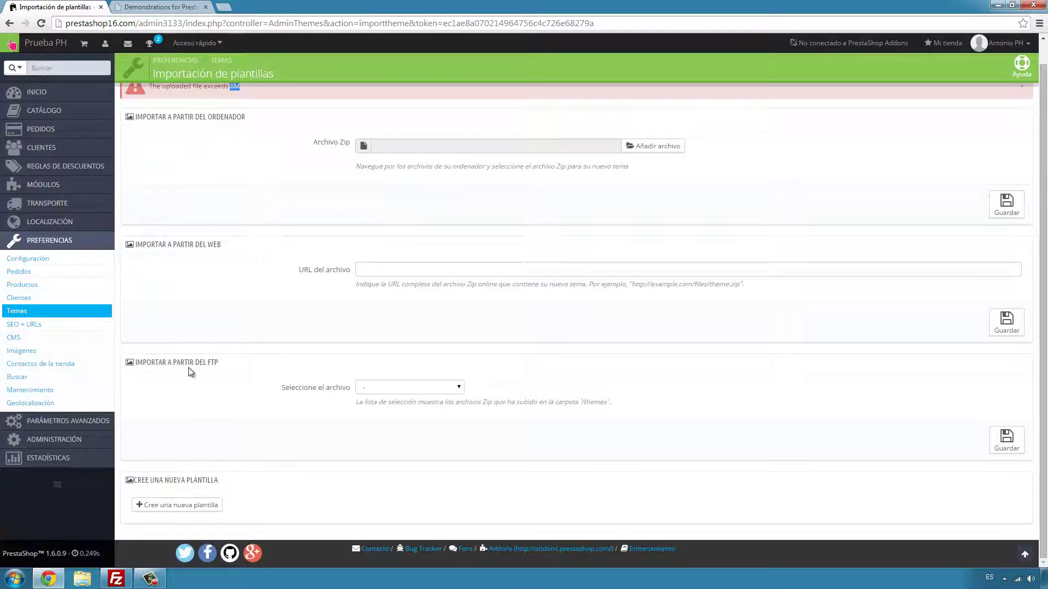
Switch to FileZilla, refresh the file lists and upload leo_shopping_theme.zip from the desktop to /httpdocs/themes.
{"action": "left_click", "coordinate": [115, 578]}
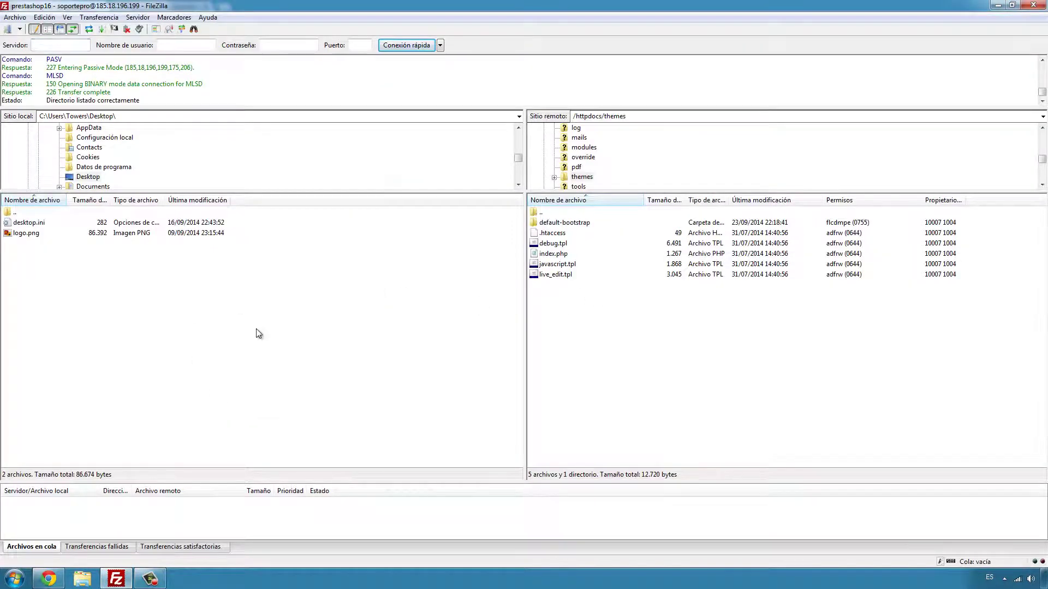
{"action": "key", "text": "F5"}
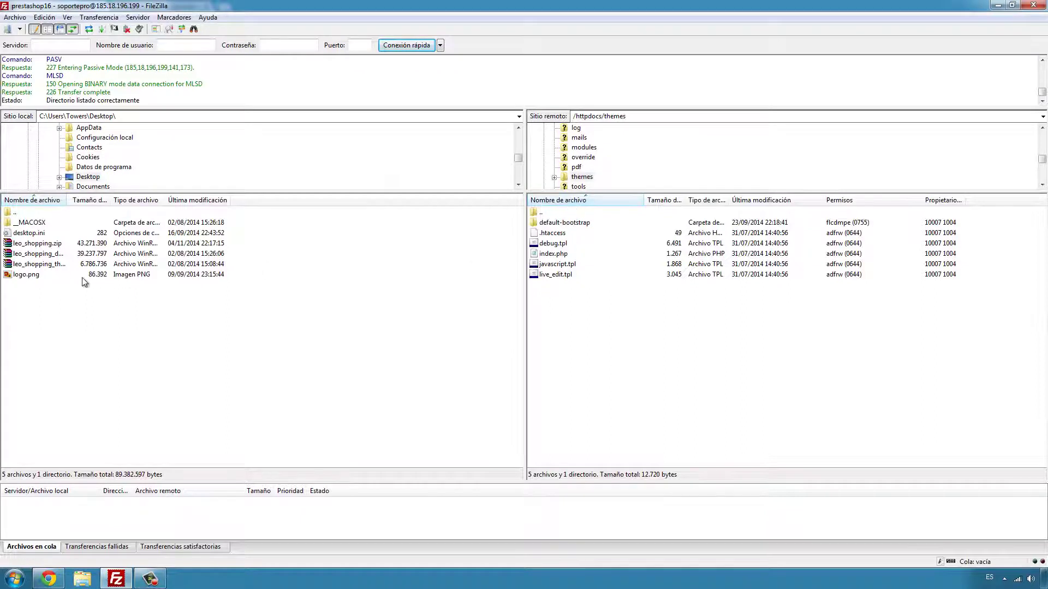
{"action": "left_click_drag", "start_coordinate": [66, 199], "coordinate": [152, 202]}
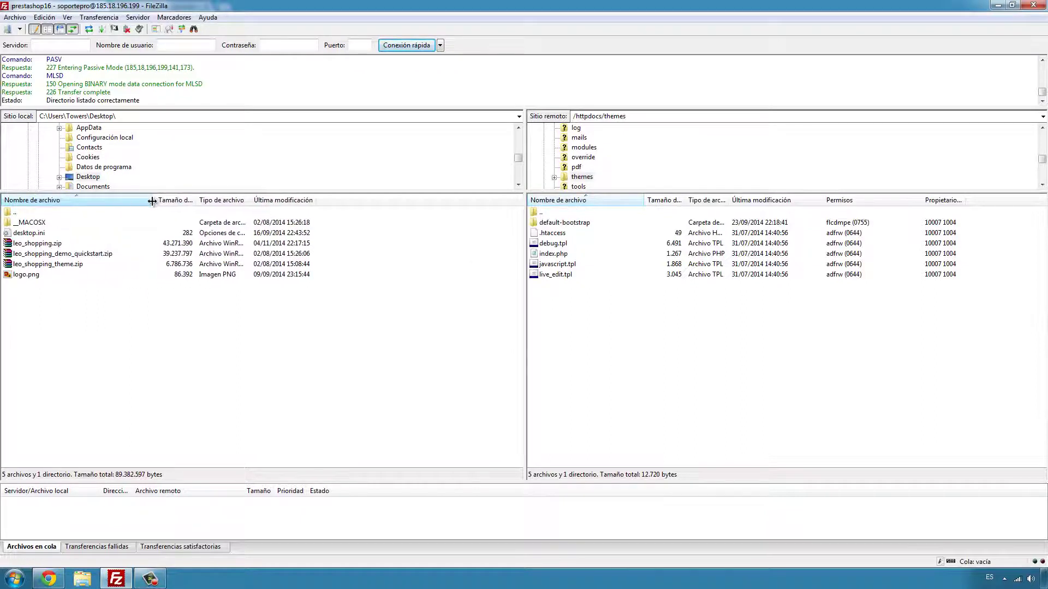
{"action": "double_click", "coordinate": [31, 264]}
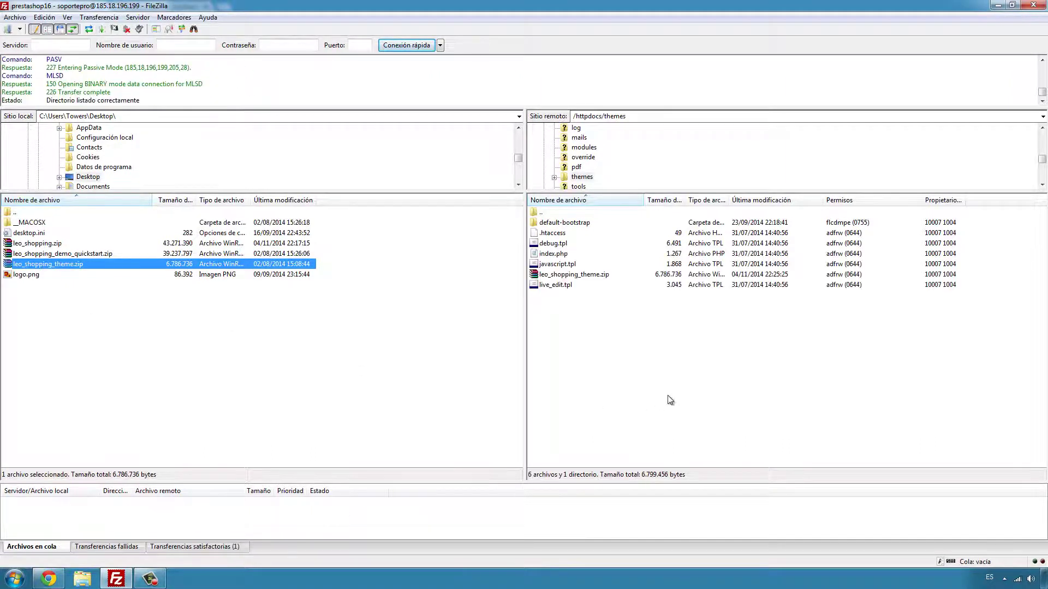
{"action": "left_click", "coordinate": [678, 382]}
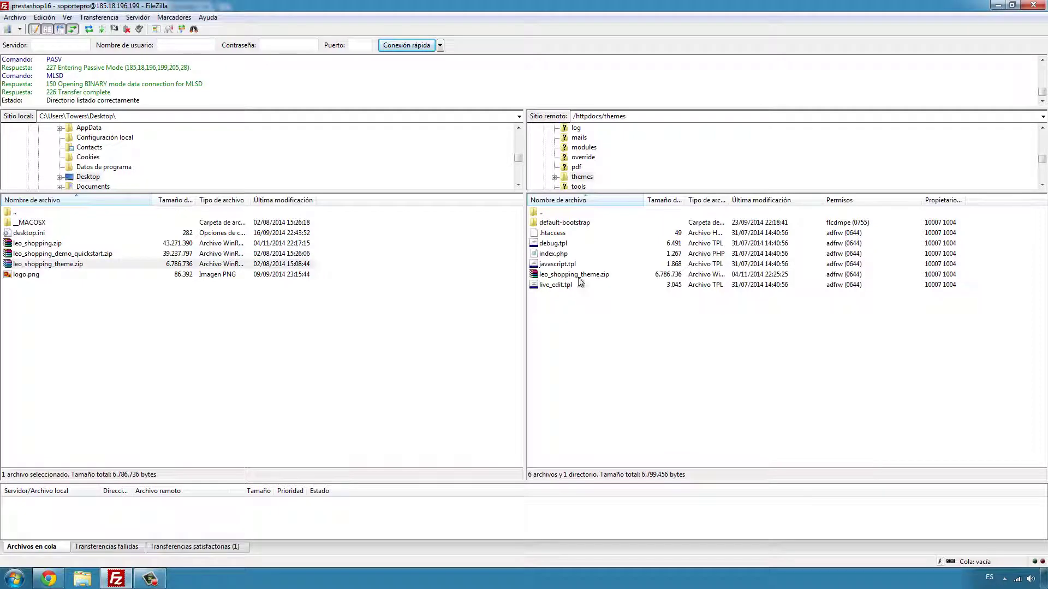
Switch to Chrome, reopen the theme import page and import leo_shopping_theme.zip through the FTP section.
{"action": "key", "text": "F5"}
{"action": "left_click", "coordinate": [48, 578]}
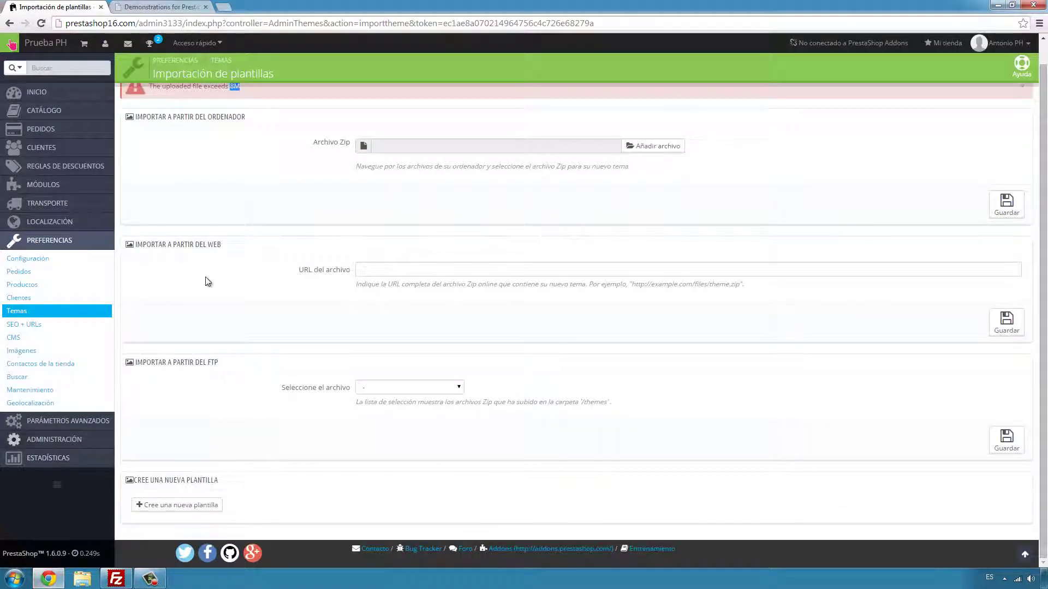
{"action": "scroll", "coordinate": [219, 330], "scroll_direction": "up", "scroll_amount": 1}
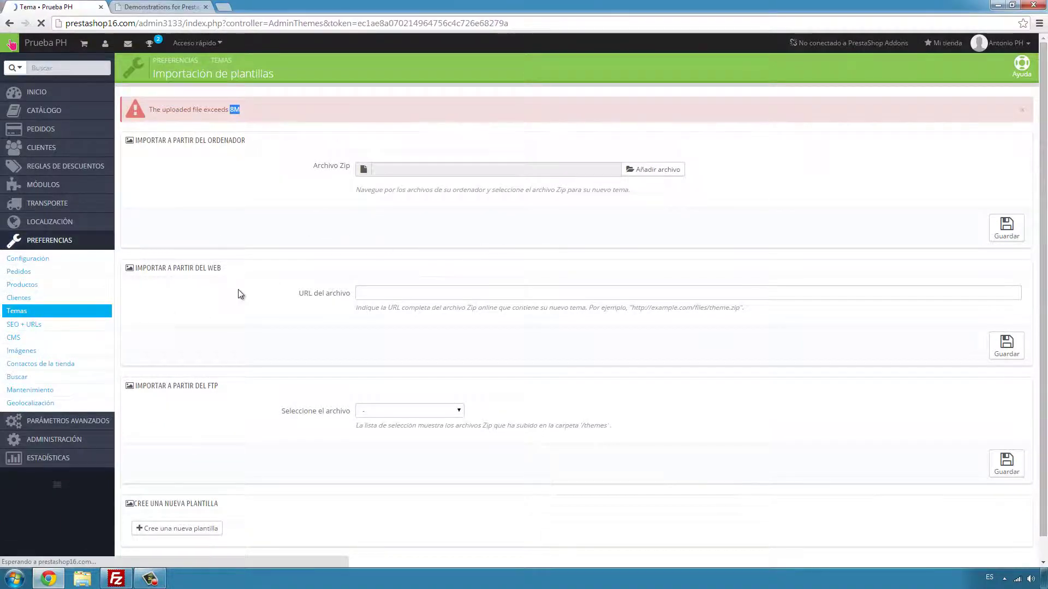
{"action": "left_click", "coordinate": [833, 67]}
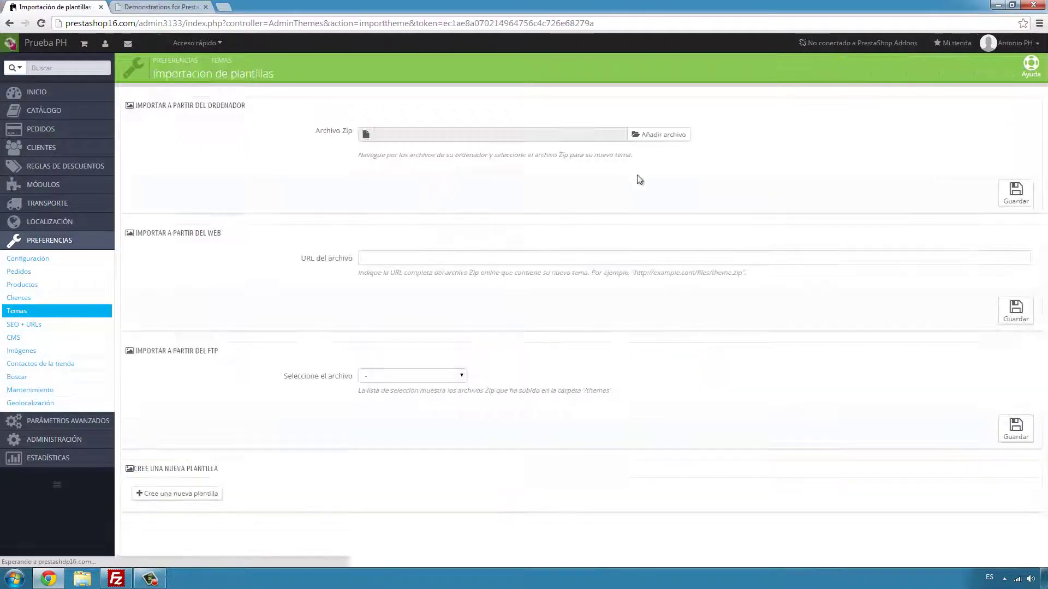
{"action": "left_click", "coordinate": [447, 378]}
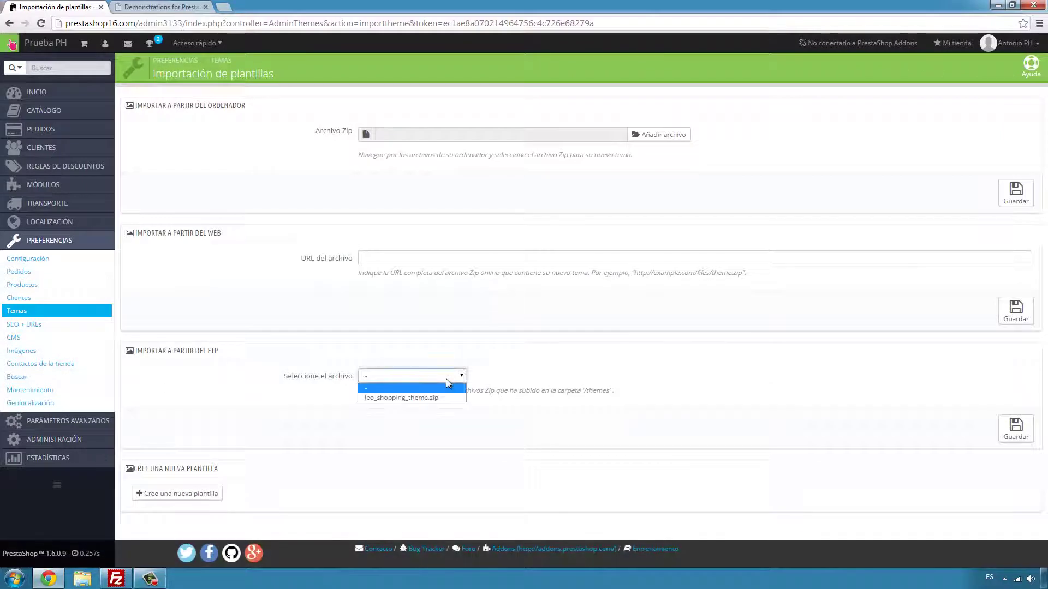
{"action": "left_click", "coordinate": [392, 397]}
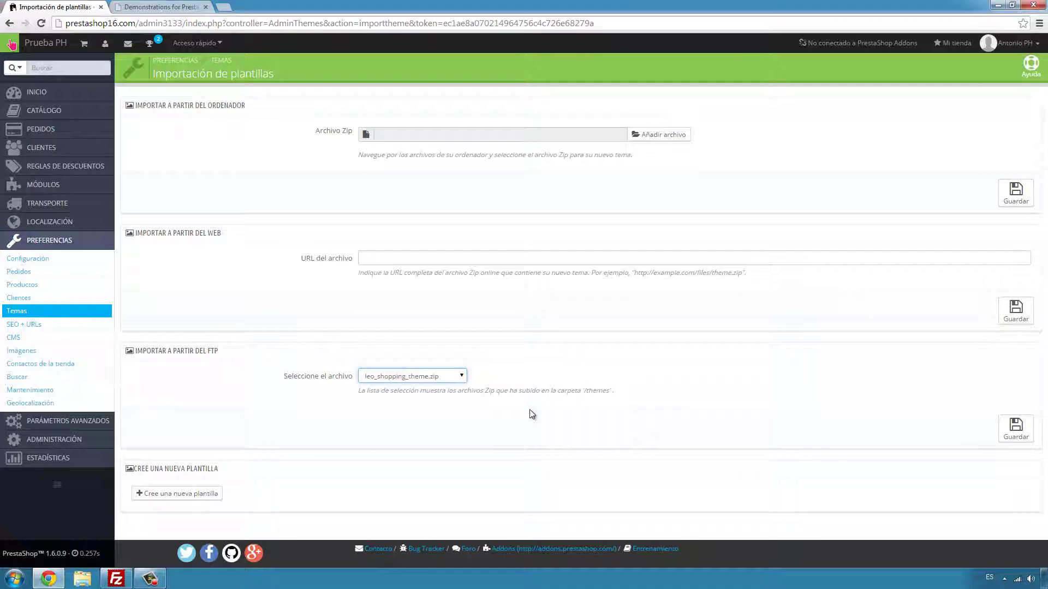
{"action": "left_click", "coordinate": [1030, 438]}
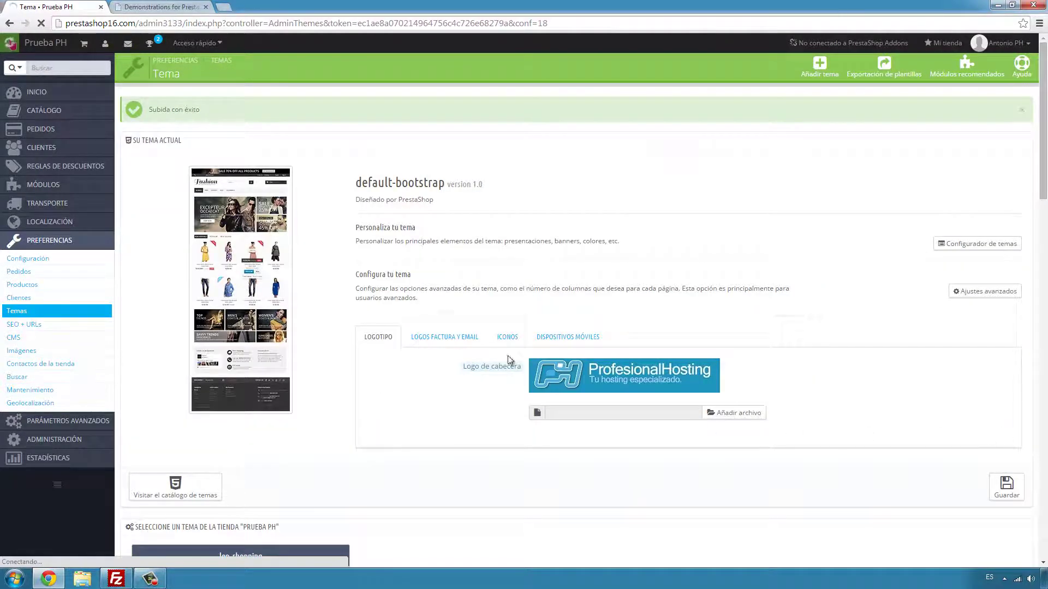
Apply the leo_shopping theme to the store and save the module installation page with its default selections.
{"action": "scroll", "coordinate": [436, 270], "scroll_direction": "down", "scroll_amount": 3}
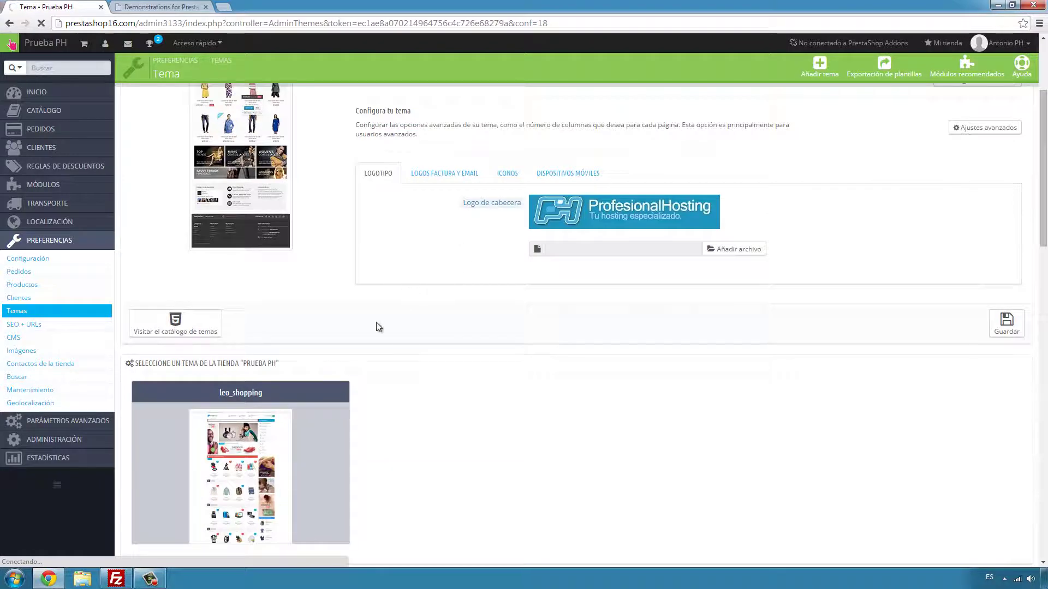
{"action": "scroll", "coordinate": [377, 325], "scroll_direction": "down", "scroll_amount": 3}
{"action": "scroll", "coordinate": [398, 255], "scroll_direction": "up", "scroll_amount": 2}
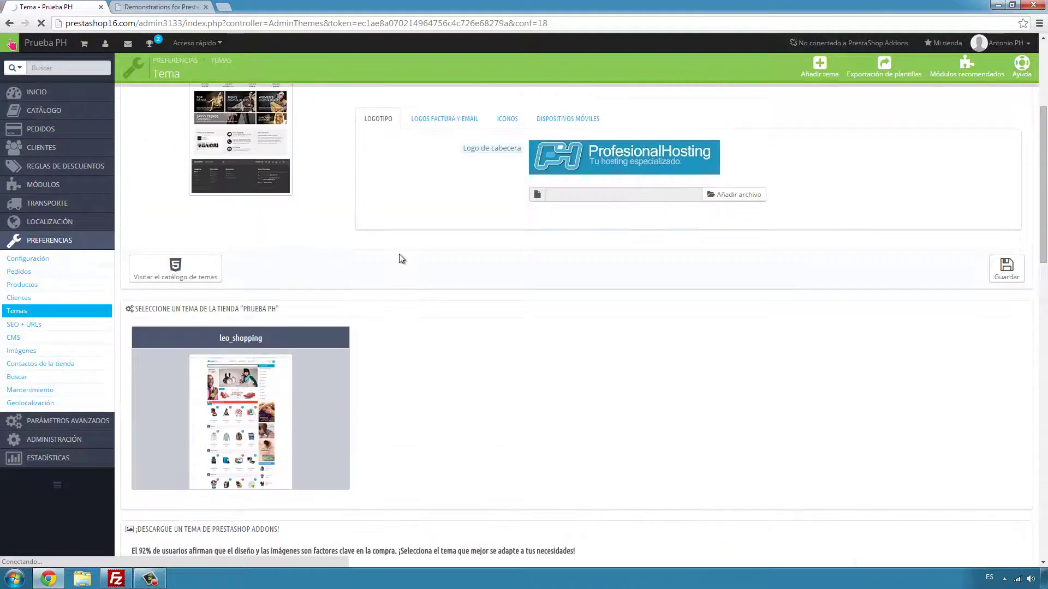
{"action": "scroll", "coordinate": [402, 258], "scroll_direction": "up", "scroll_amount": 2}
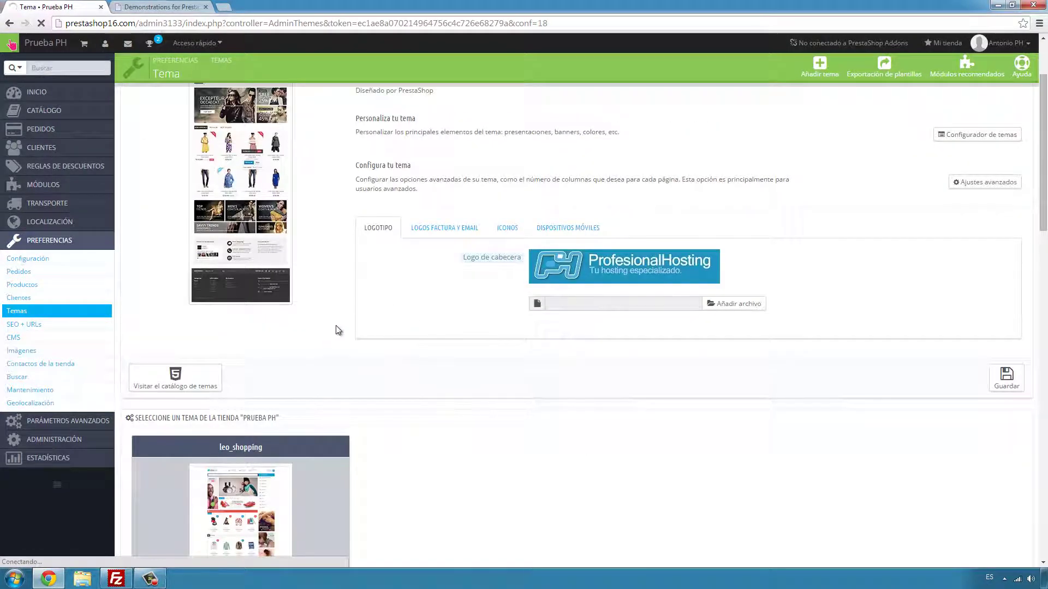
{"action": "scroll", "coordinate": [344, 299], "scroll_direction": "down", "scroll_amount": 5}
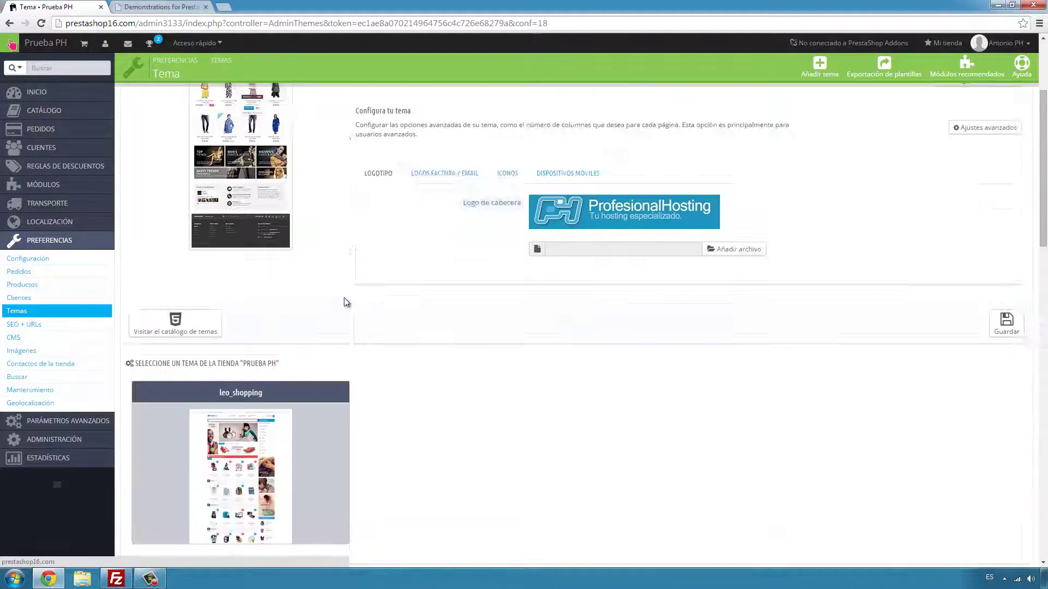
{"action": "mouse_move", "coordinate": [257, 382]}
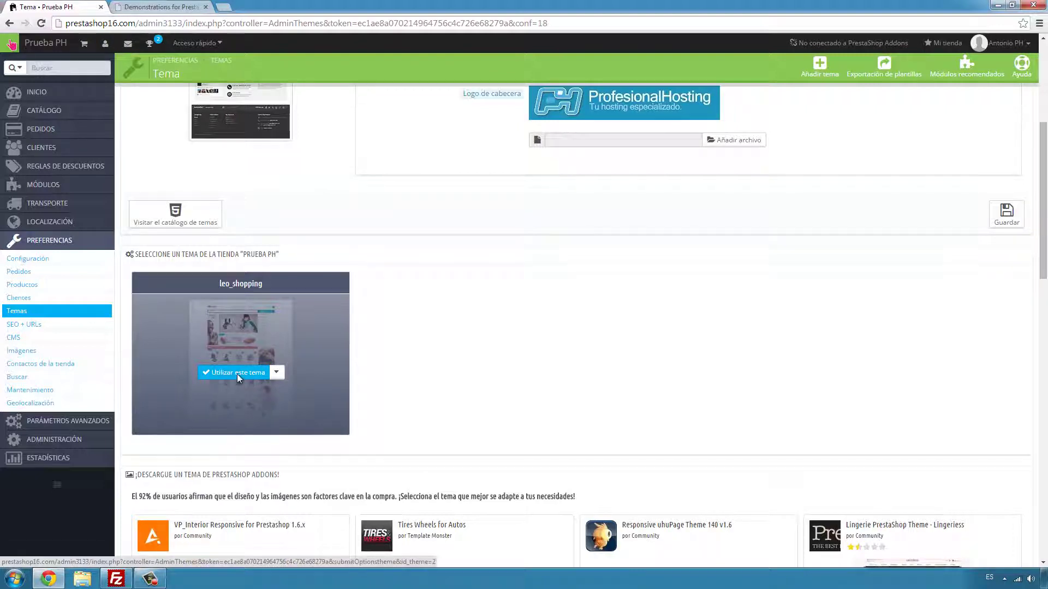
{"action": "left_click", "coordinate": [237, 375]}
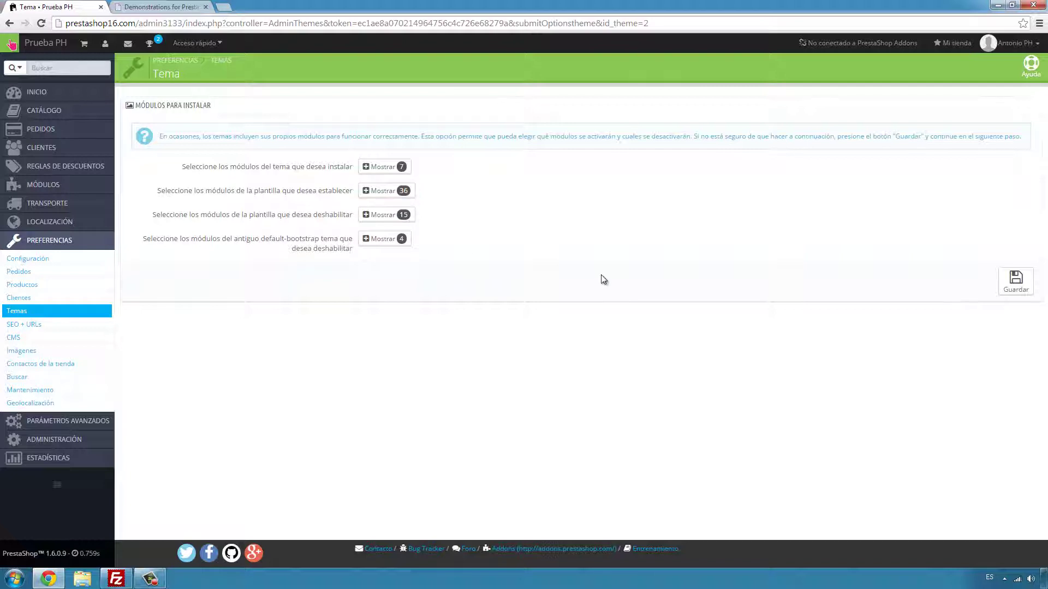
{"action": "left_click", "coordinate": [1007, 292]}
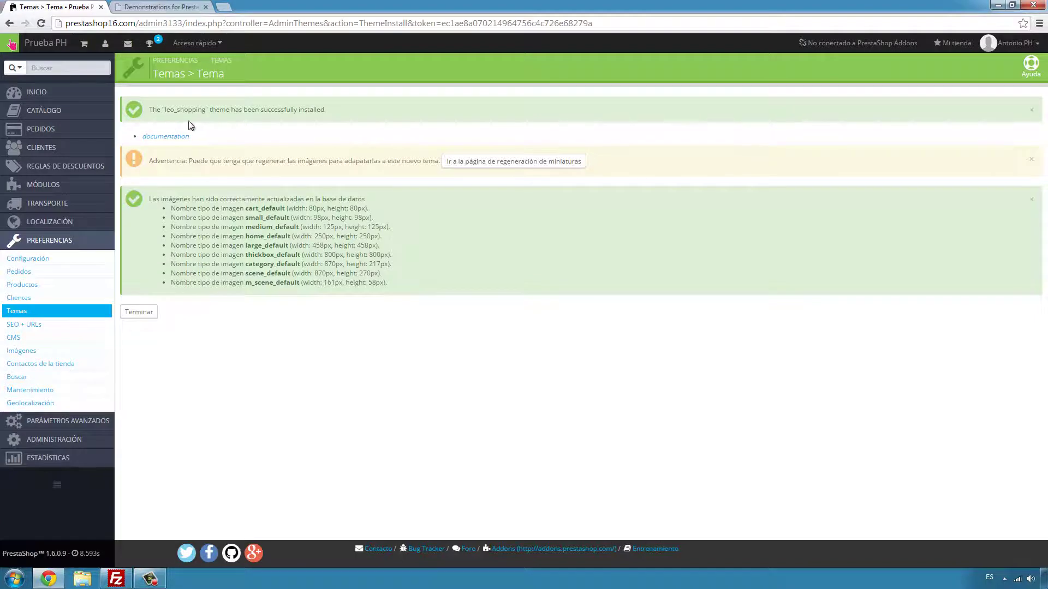
Read the theme installation result and the notice about regenerating images.
{"action": "left_click_drag", "start_coordinate": [202, 110], "coordinate": [328, 110]}
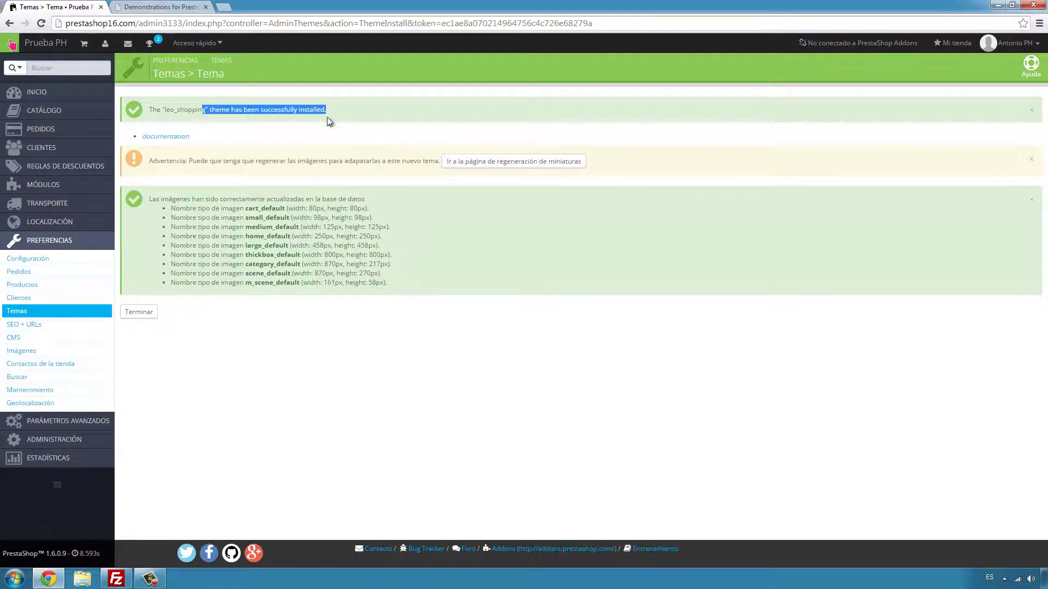
{"action": "triple_click", "coordinate": [253, 162]}
{"action": "left_click", "coordinate": [254, 162]}
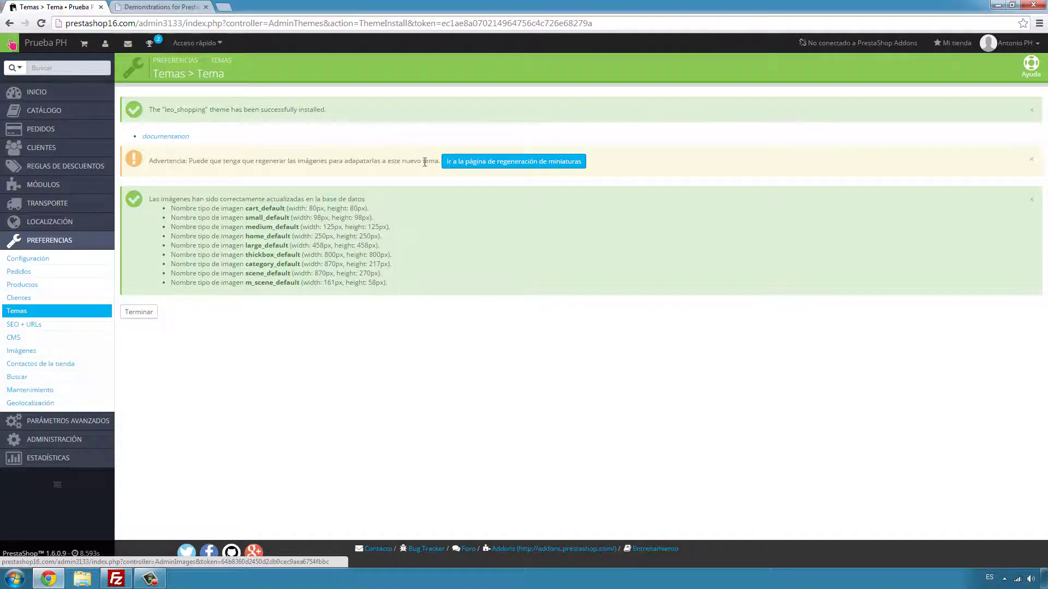
Go to the thumbnail regeneration page and regenerate the thumbnails for all images (Todas), deleting the previous ones.
{"action": "left_click", "coordinate": [463, 162]}
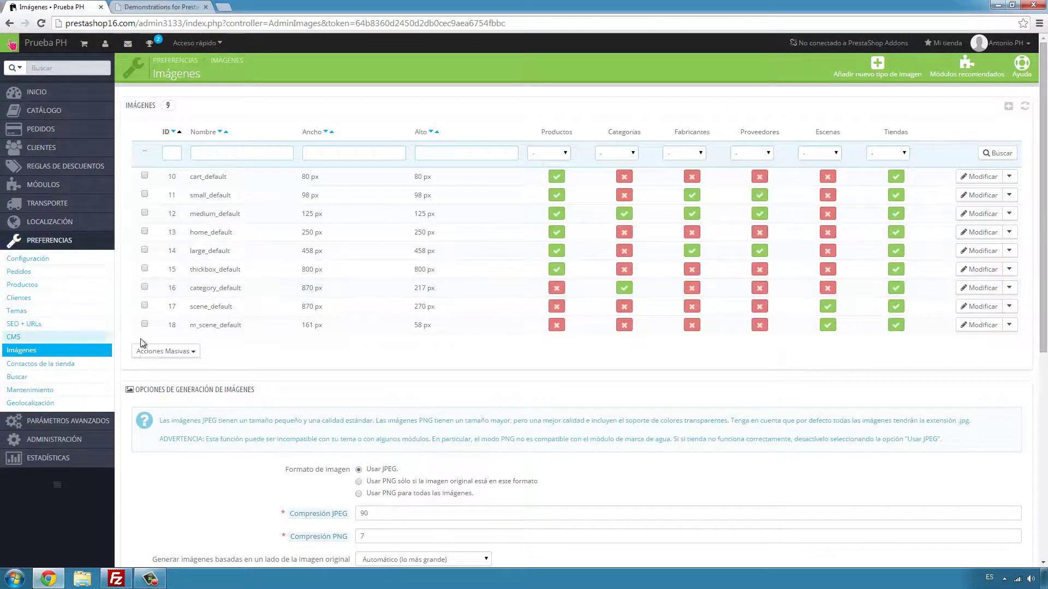
{"action": "scroll", "coordinate": [306, 344], "scroll_direction": "down", "scroll_amount": 6}
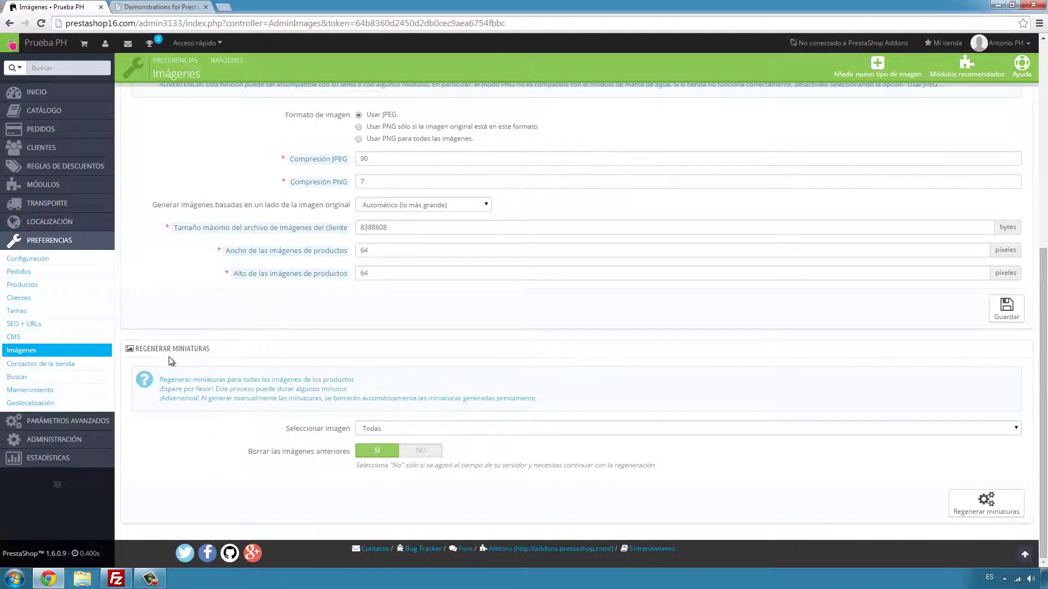
{"action": "left_click", "coordinate": [435, 429]}
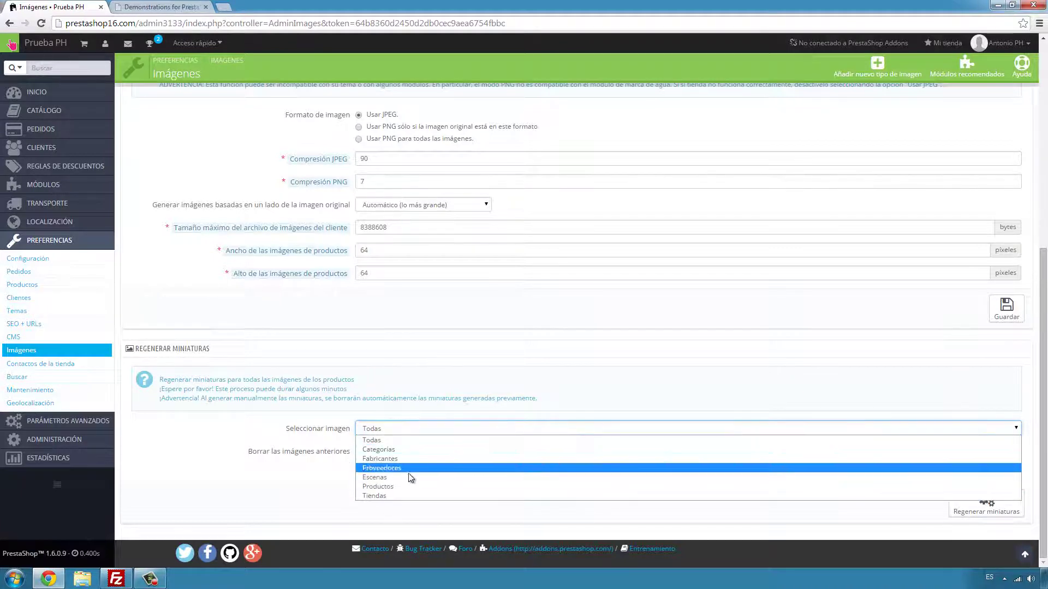
{"action": "left_click", "coordinate": [418, 430]}
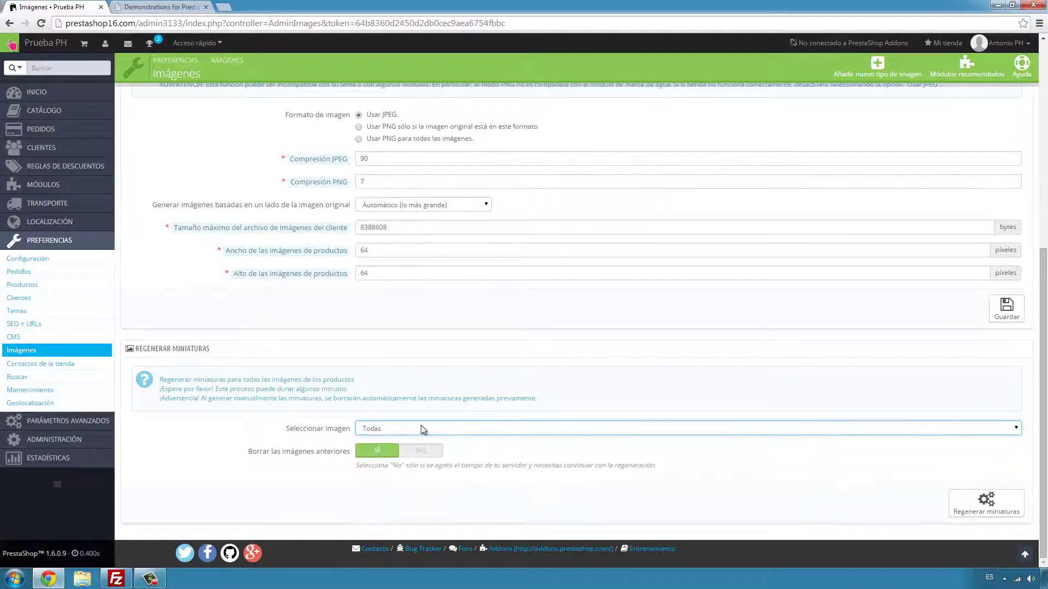
{"action": "left_click", "coordinate": [289, 457]}
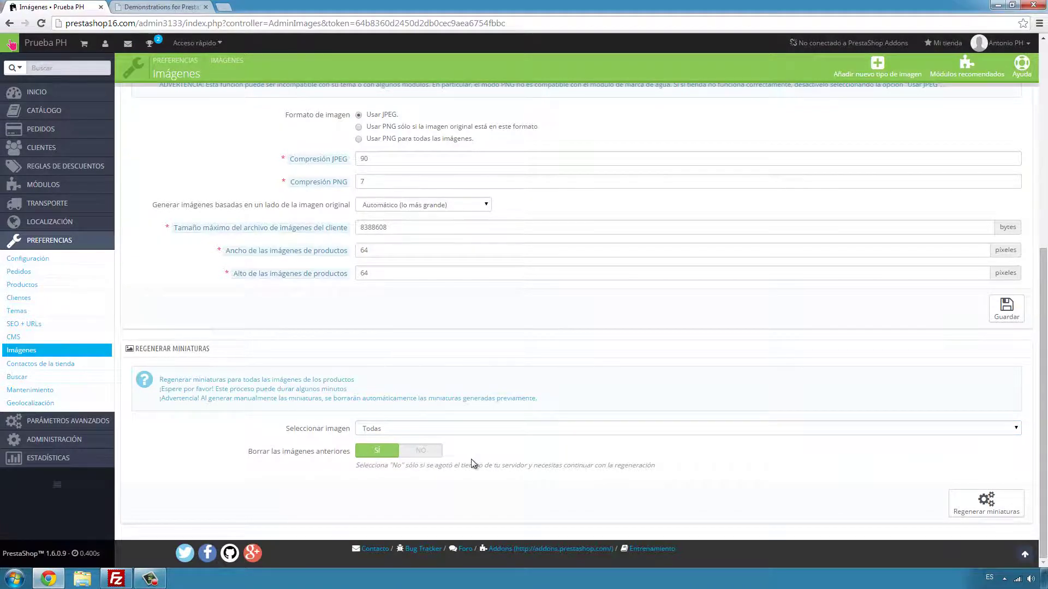
{"action": "left_click", "coordinate": [952, 508]}
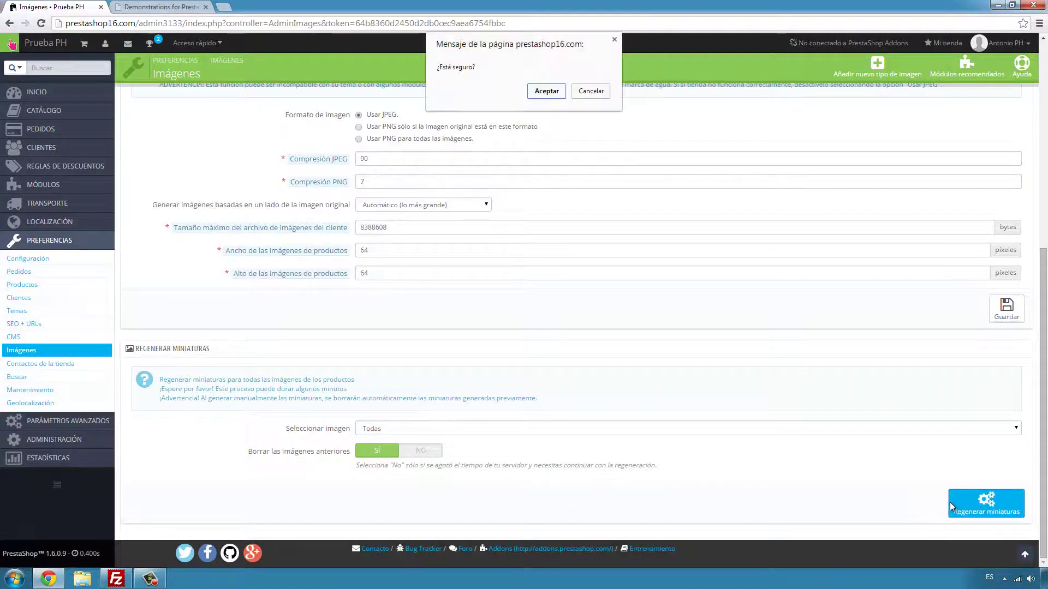
{"action": "left_click", "coordinate": [549, 93]}
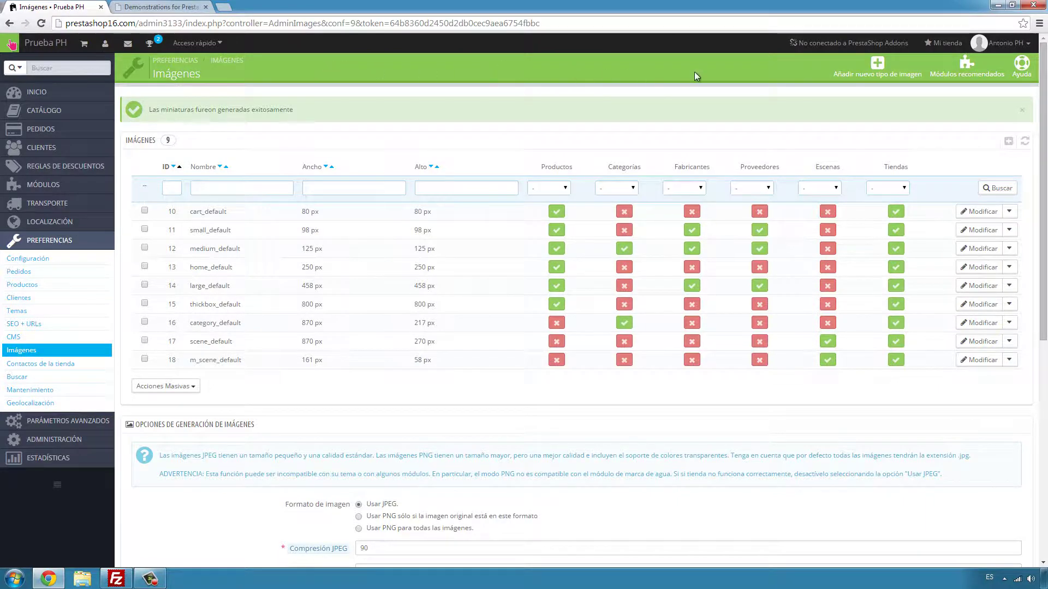
Open the store front in its own tab, examine the whole home page and compare it with the Leo Shopping demo.
{"action": "left_click", "coordinate": [946, 43]}
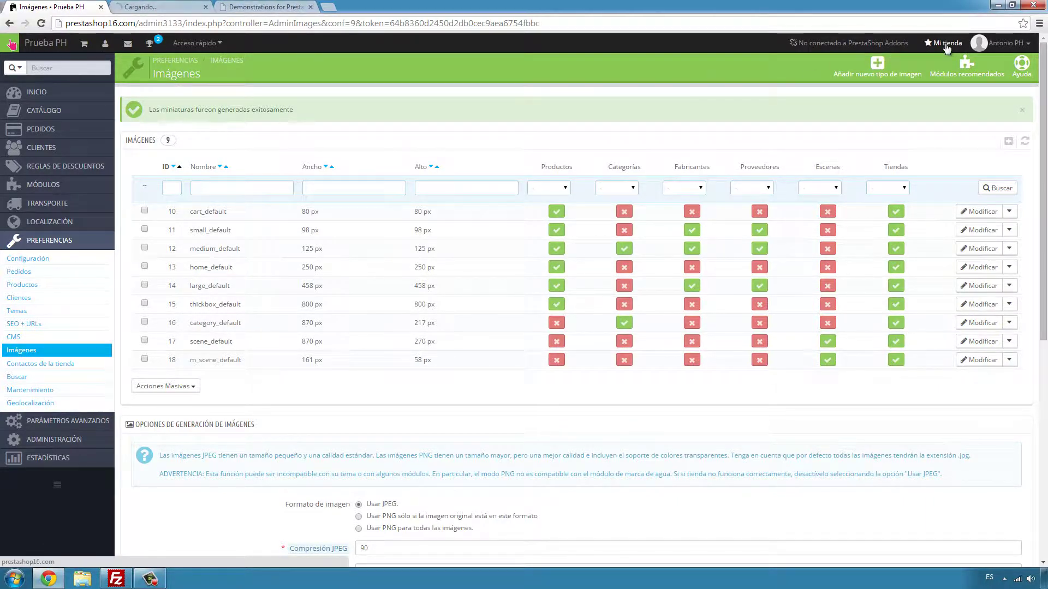
{"action": "left_click", "coordinate": [169, 7]}
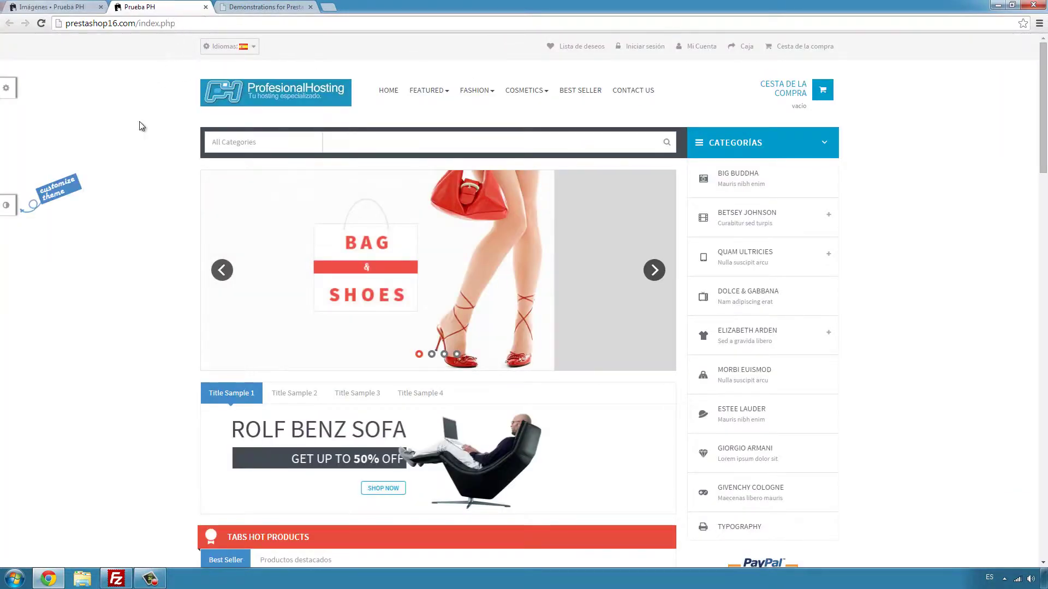
{"action": "scroll", "coordinate": [158, 209], "scroll_direction": "down", "scroll_amount": 12}
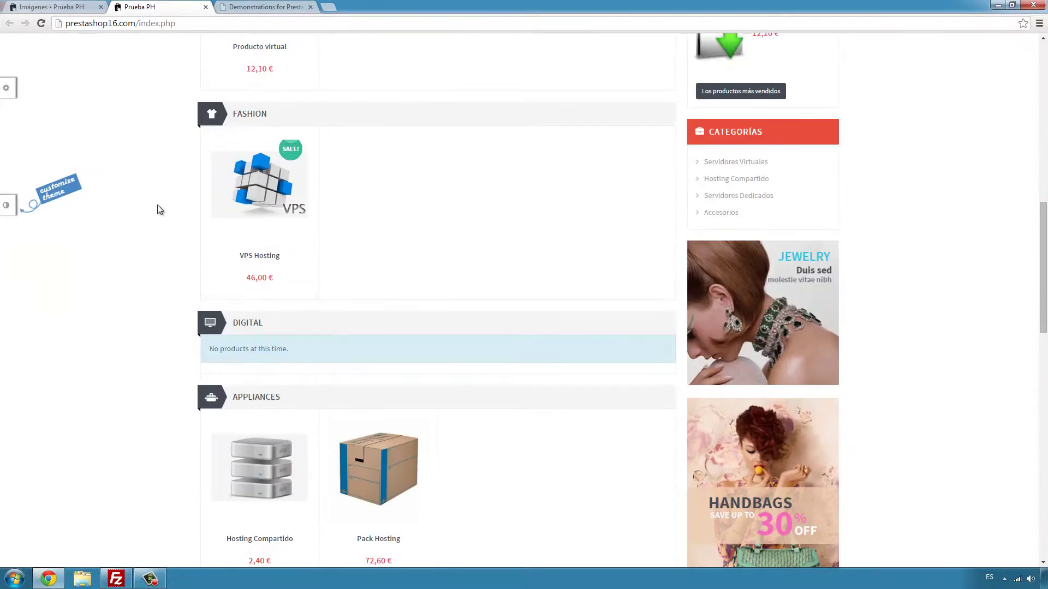
{"action": "scroll", "coordinate": [242, 190], "scroll_direction": "down", "scroll_amount": 2}
{"action": "scroll", "coordinate": [241, 189], "scroll_direction": "down", "scroll_amount": 15}
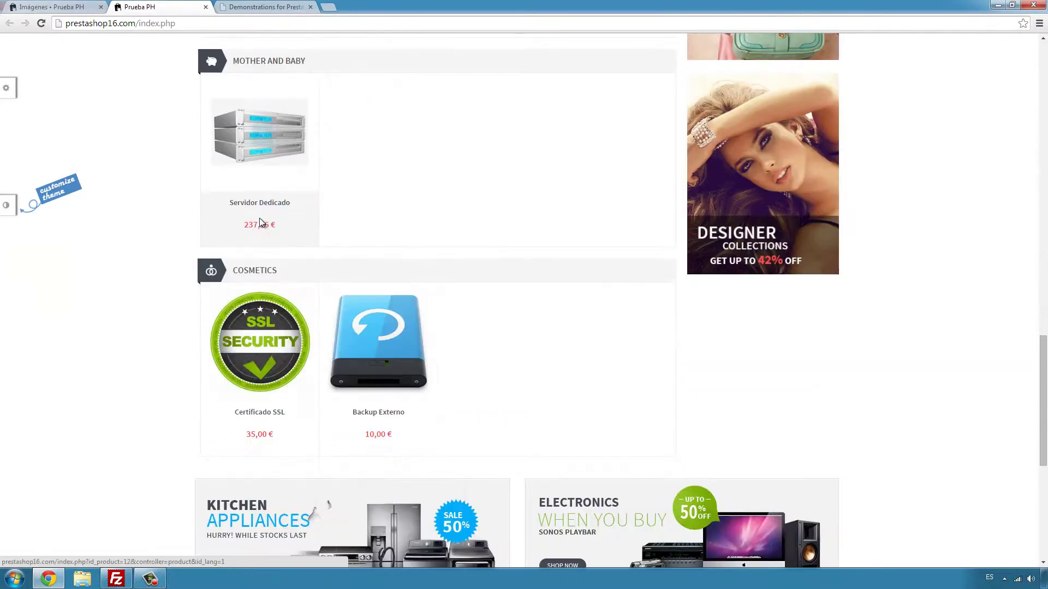
{"action": "scroll", "coordinate": [214, 238], "scroll_direction": "down", "scroll_amount": 1}
{"action": "scroll", "coordinate": [217, 243], "scroll_direction": "up", "scroll_amount": 17}
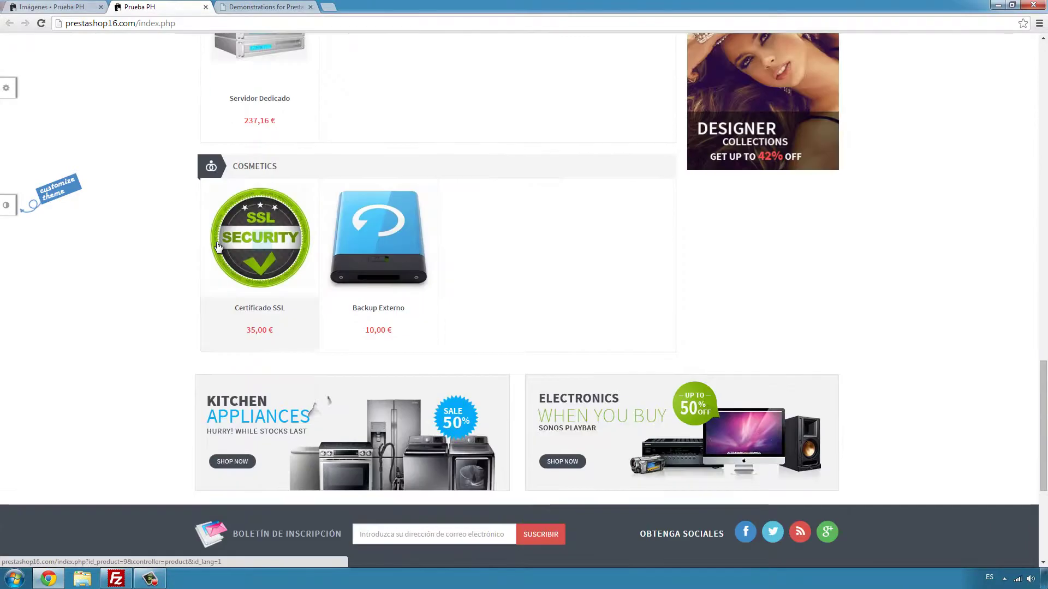
{"action": "scroll", "coordinate": [216, 243], "scroll_direction": "up", "scroll_amount": 9}
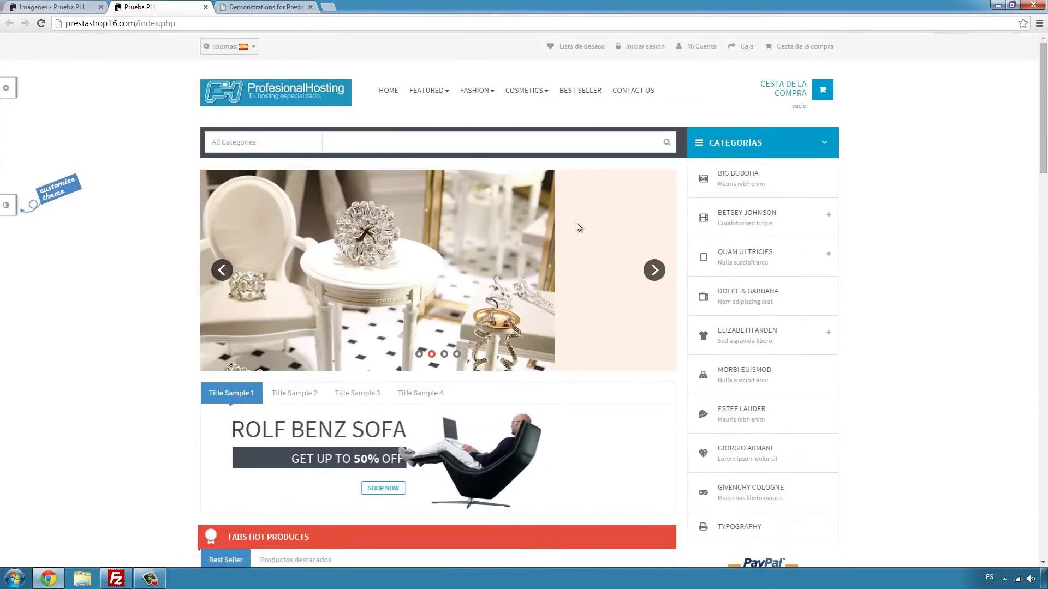
{"action": "left_click", "coordinate": [279, 7]}
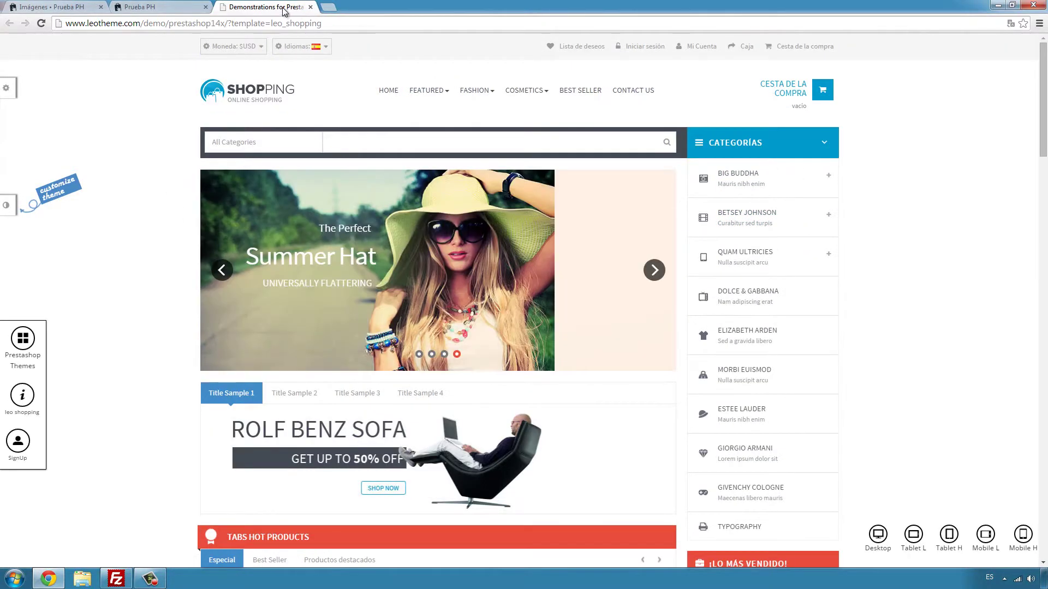
{"action": "left_click", "coordinate": [164, 7]}
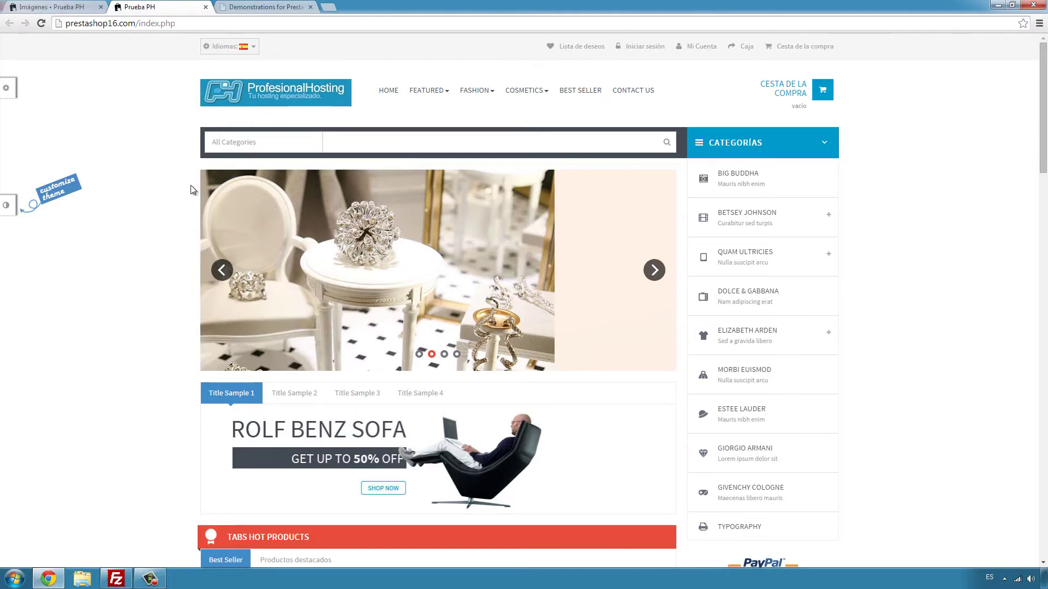